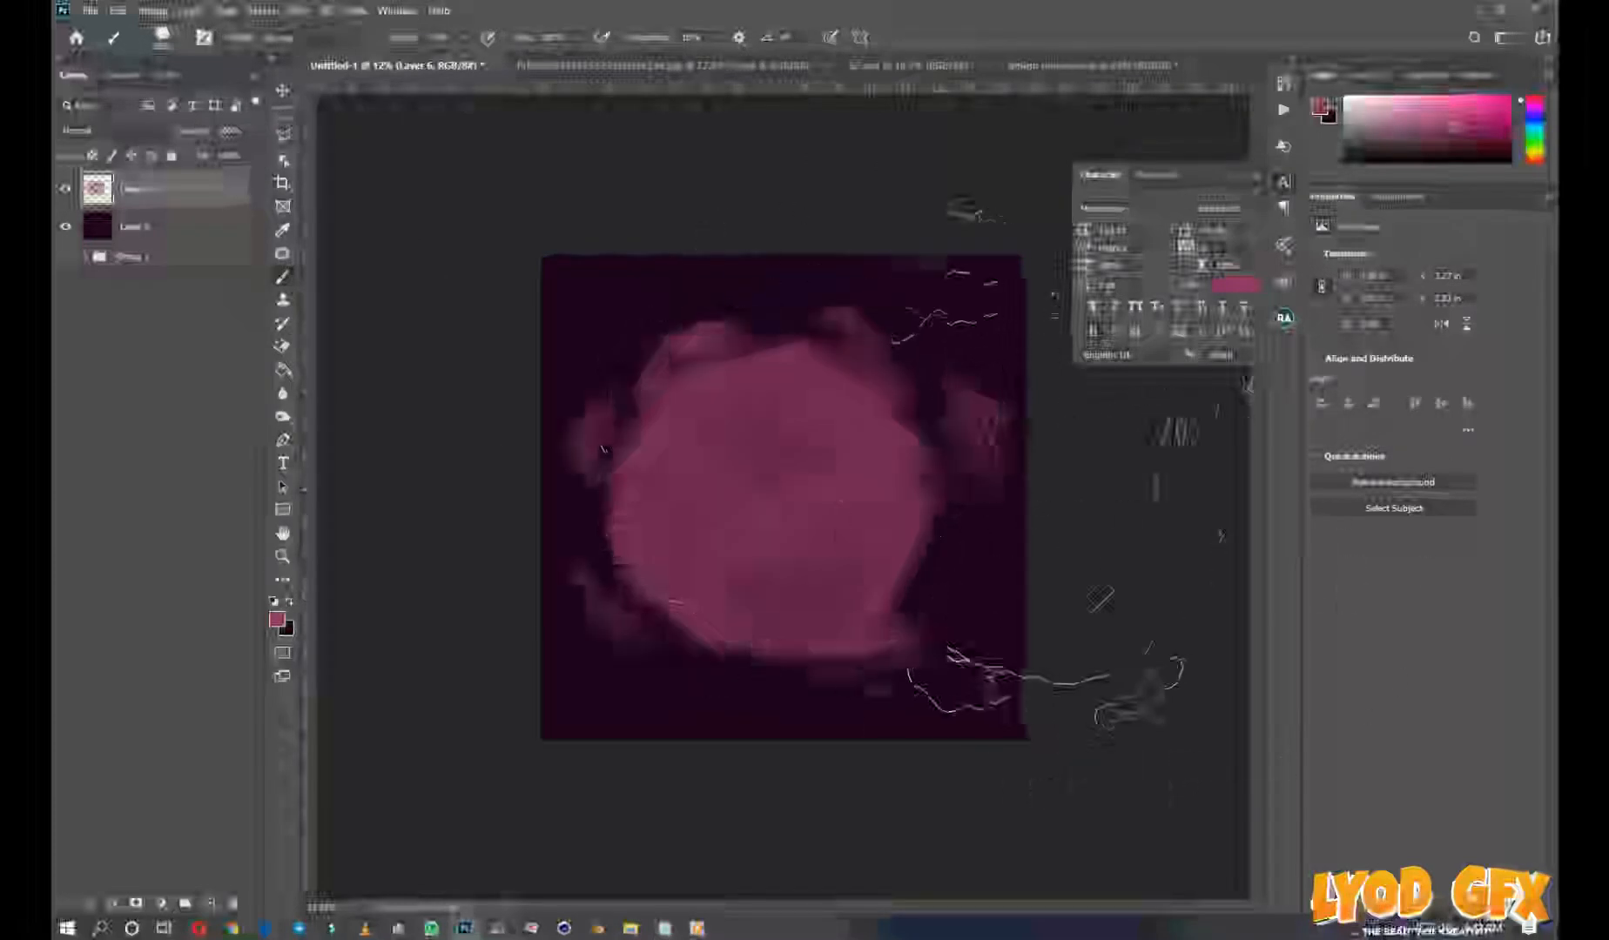
Reapply the last filter to the painted pink glow, enlarge it to about 121%, and shift it slightly right on the canvas
{"action": "key", "text": "ctrl+t"}
{"action": "left_click", "coordinate": [298, 10]}
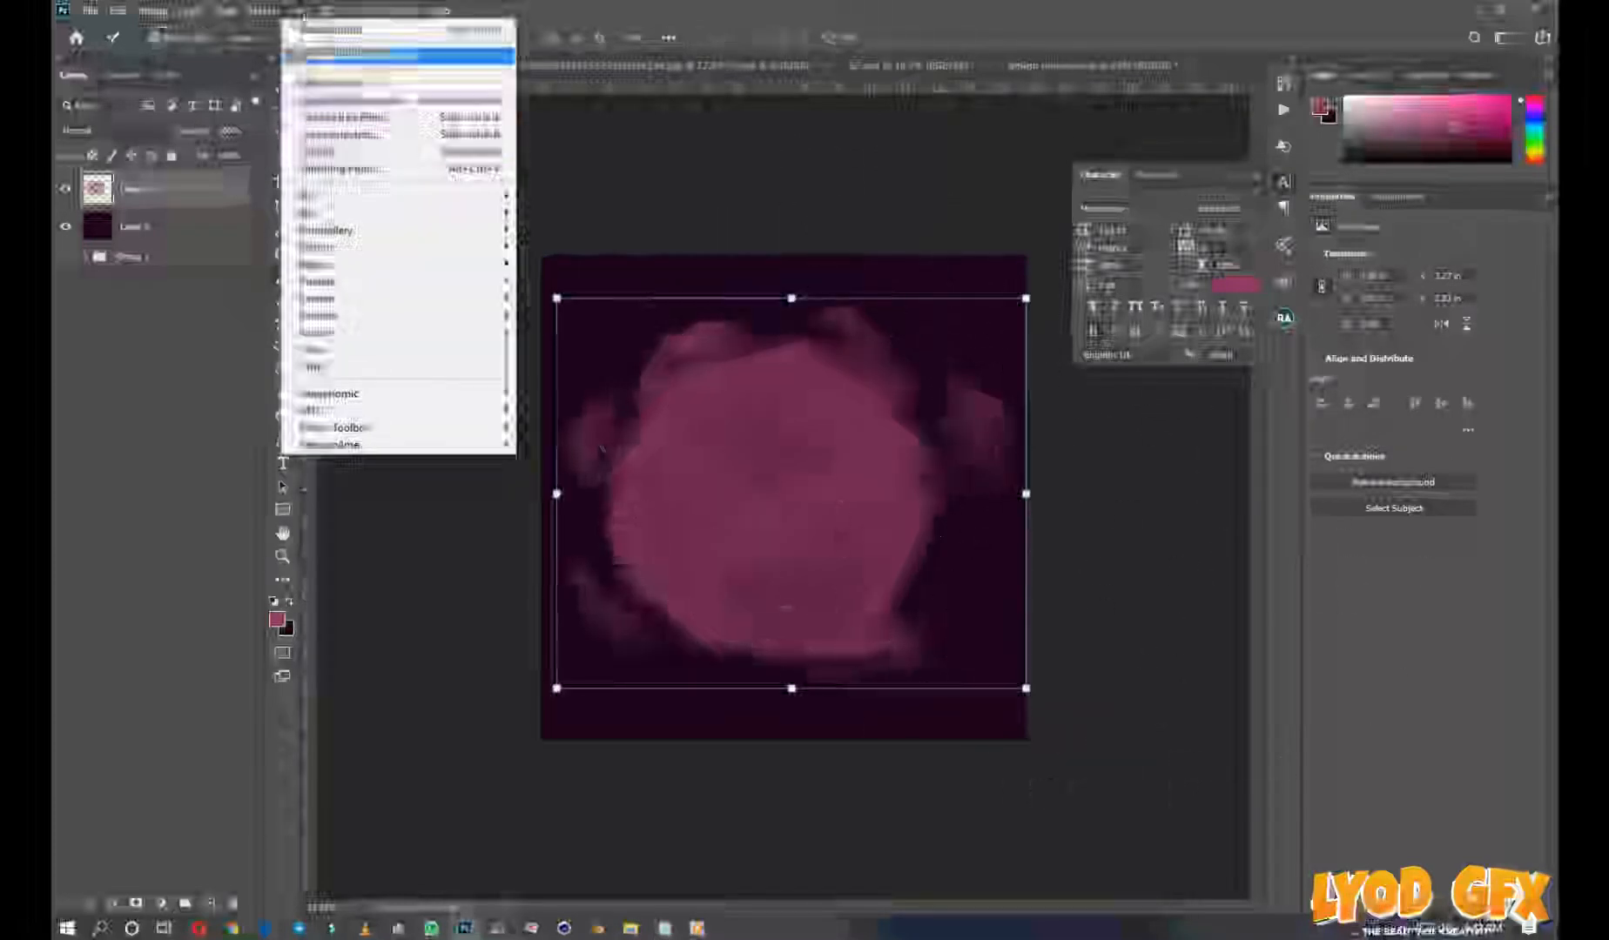
{"action": "left_click", "coordinate": [383, 31]}
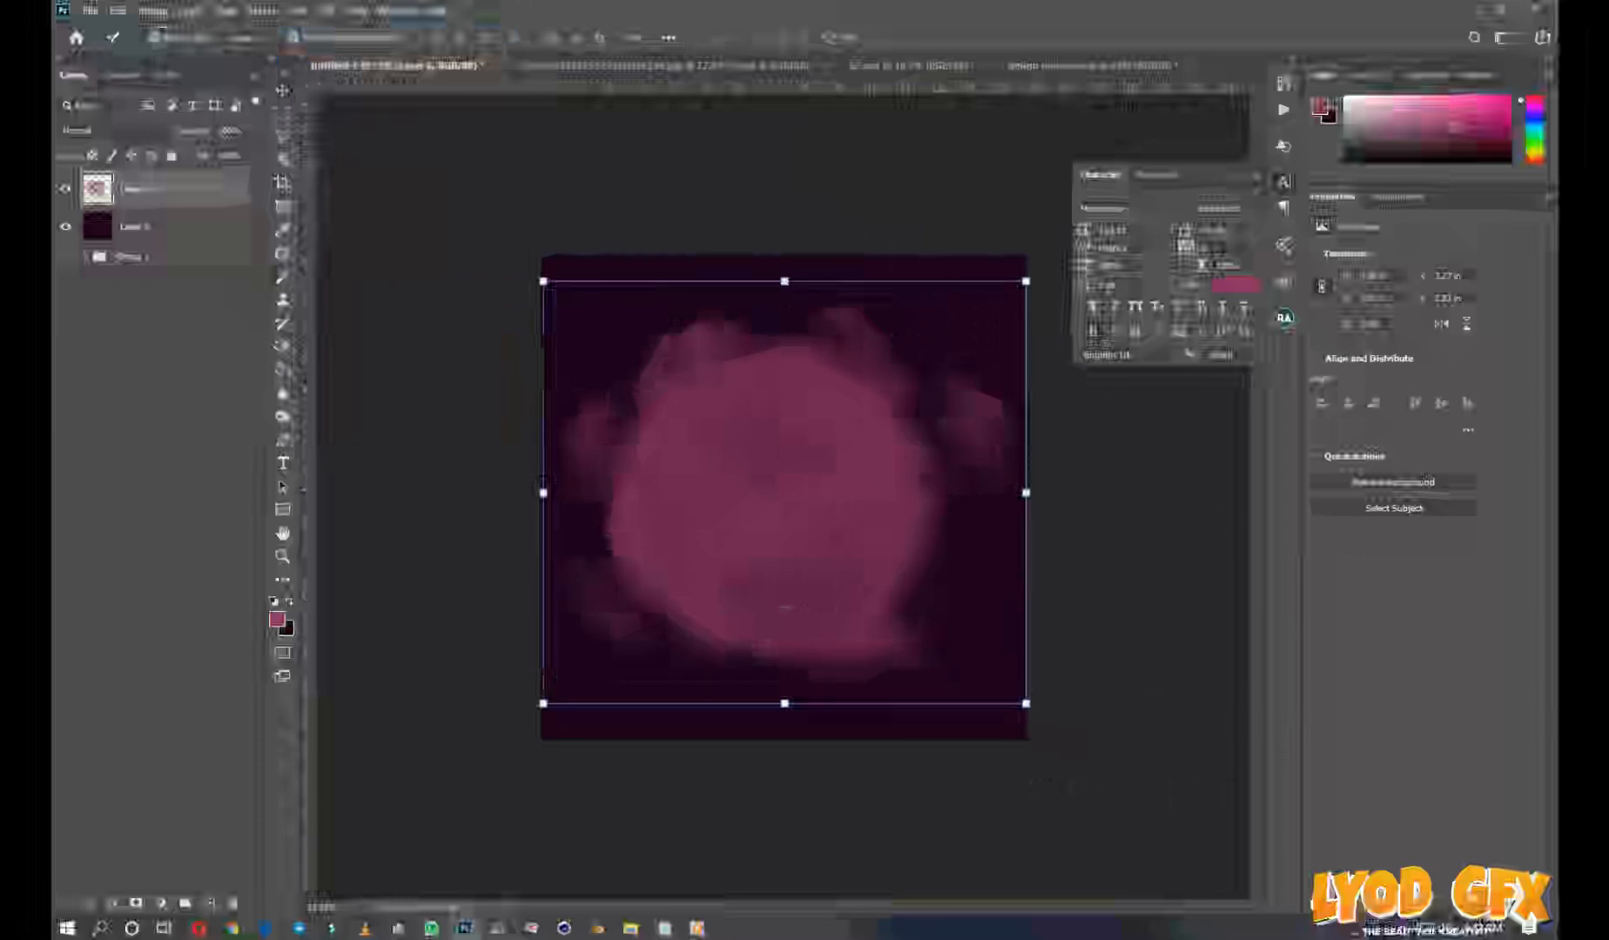
{"action": "left_click_drag", "start_coordinate": [1026, 281], "coordinate": [1077, 236]}
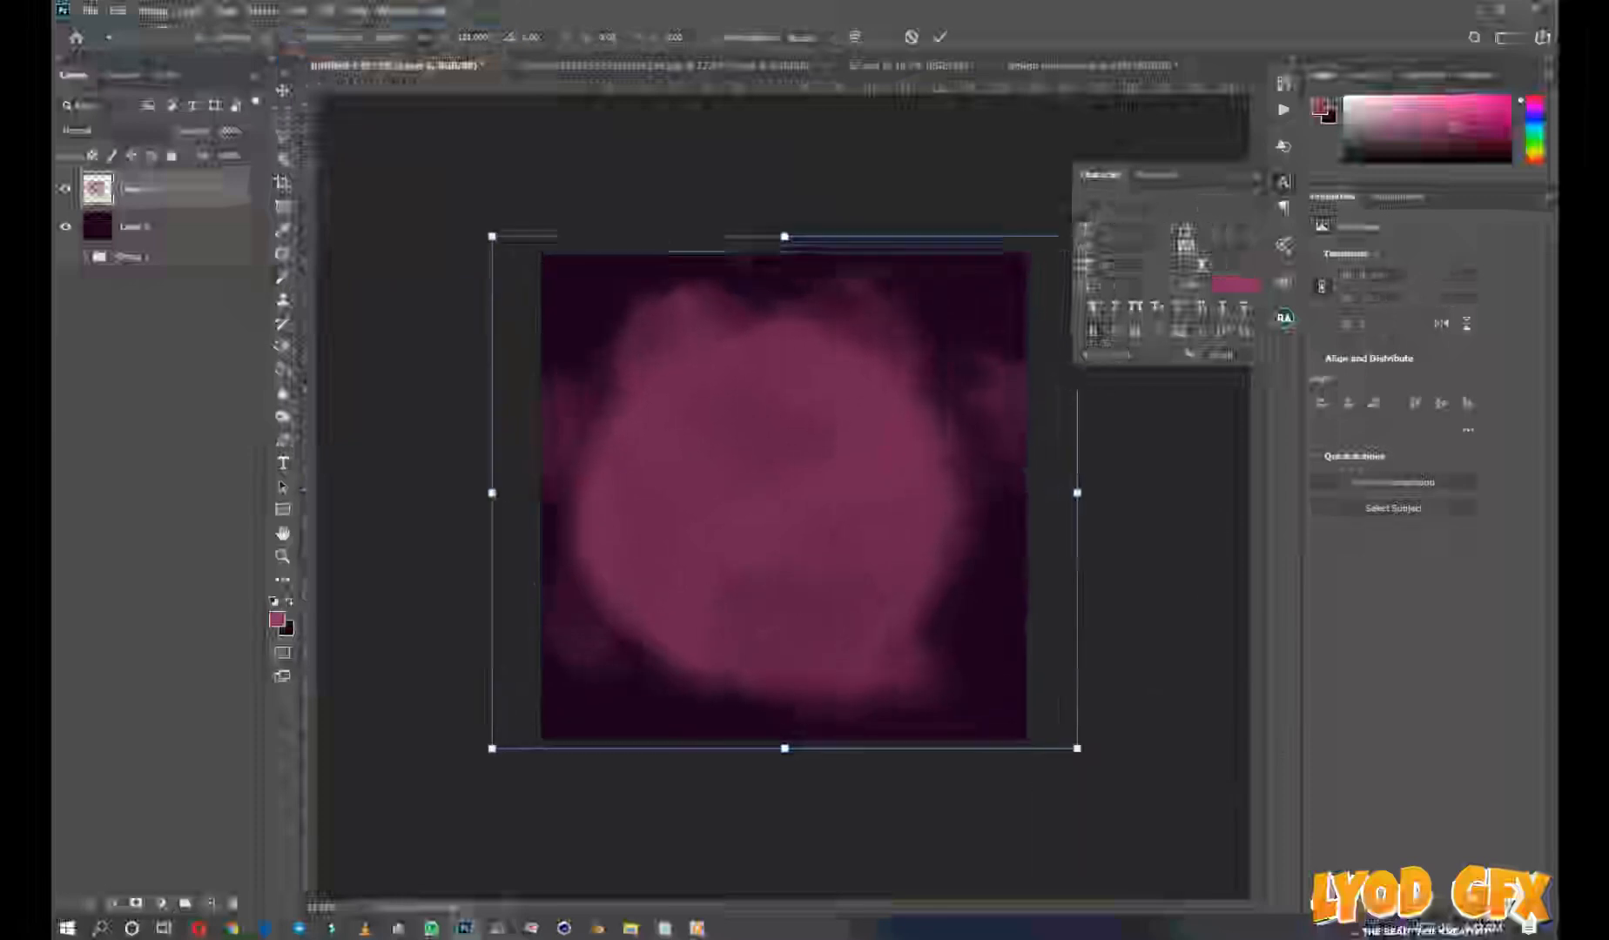
{"action": "left_click_drag", "start_coordinate": [968, 420], "coordinate": [991, 424]}
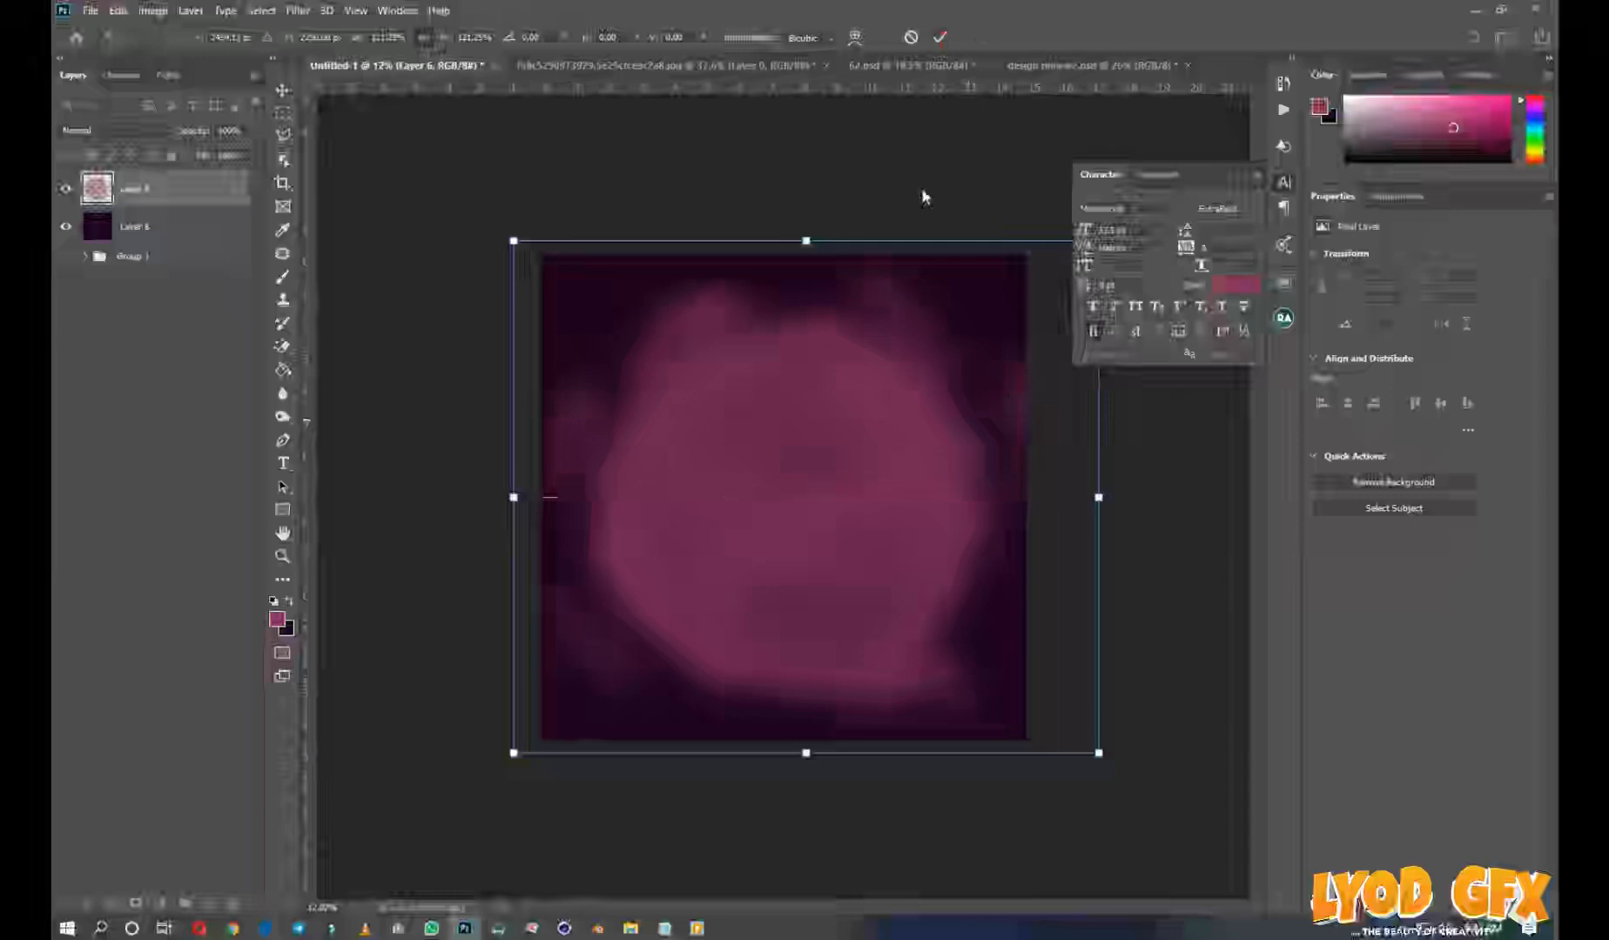
{"action": "key", "text": "Return"}
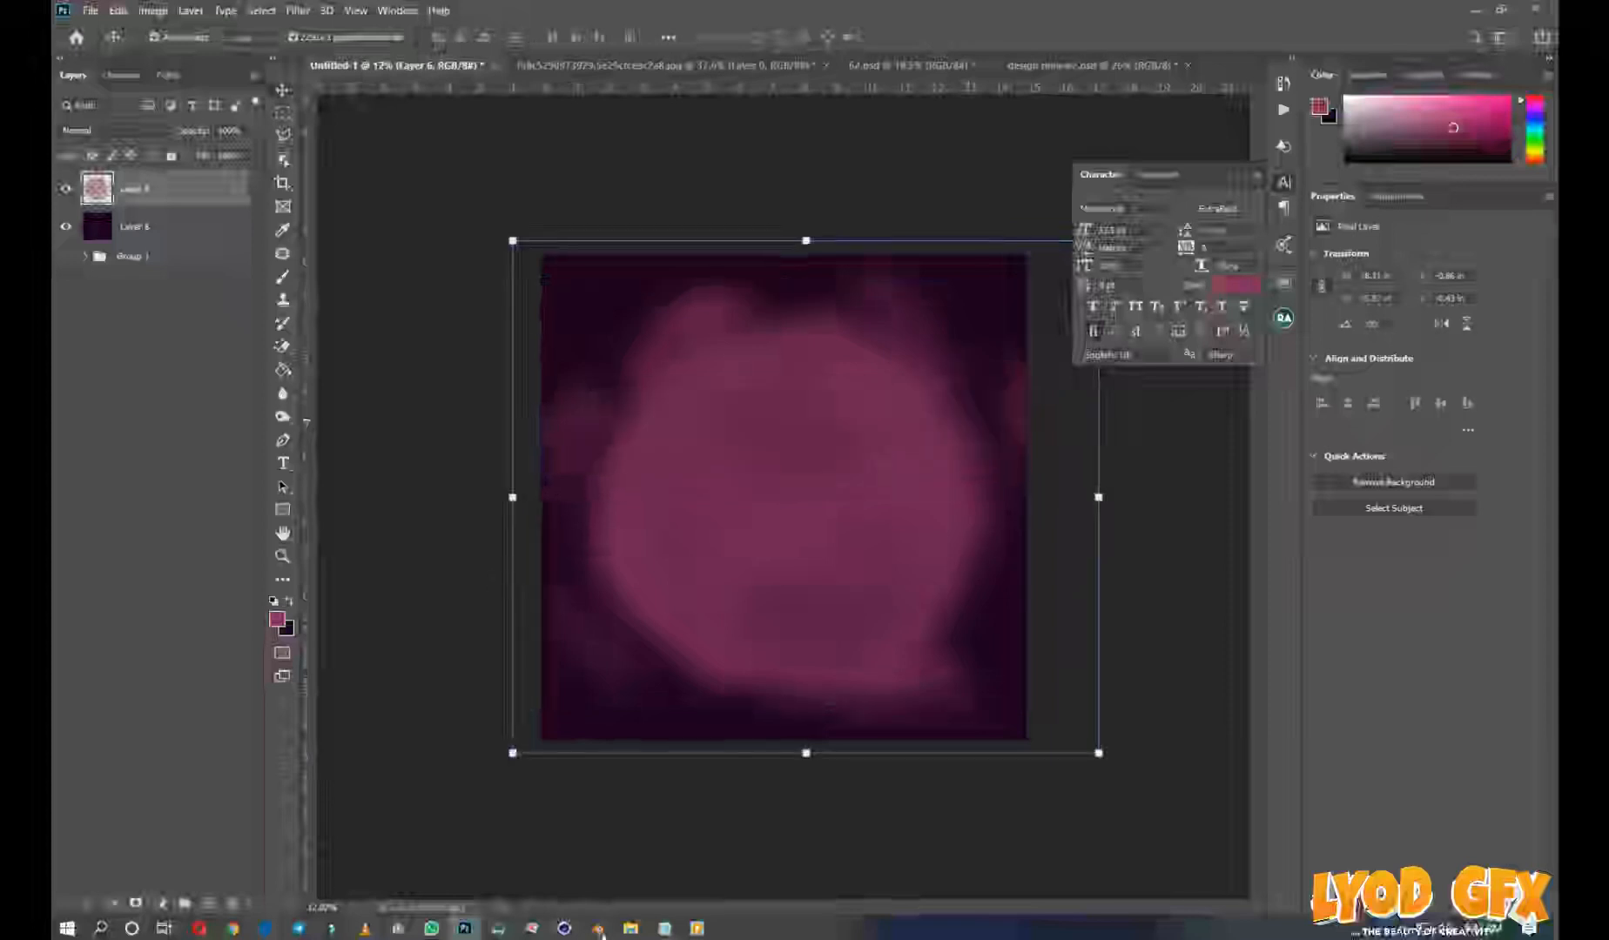
Place the ice cream cone image from the choco folder at the canvas centre and enlarge it
{"action": "mouse_move", "coordinate": [636, 930]}
{"action": "left_click", "coordinate": [733, 857]}
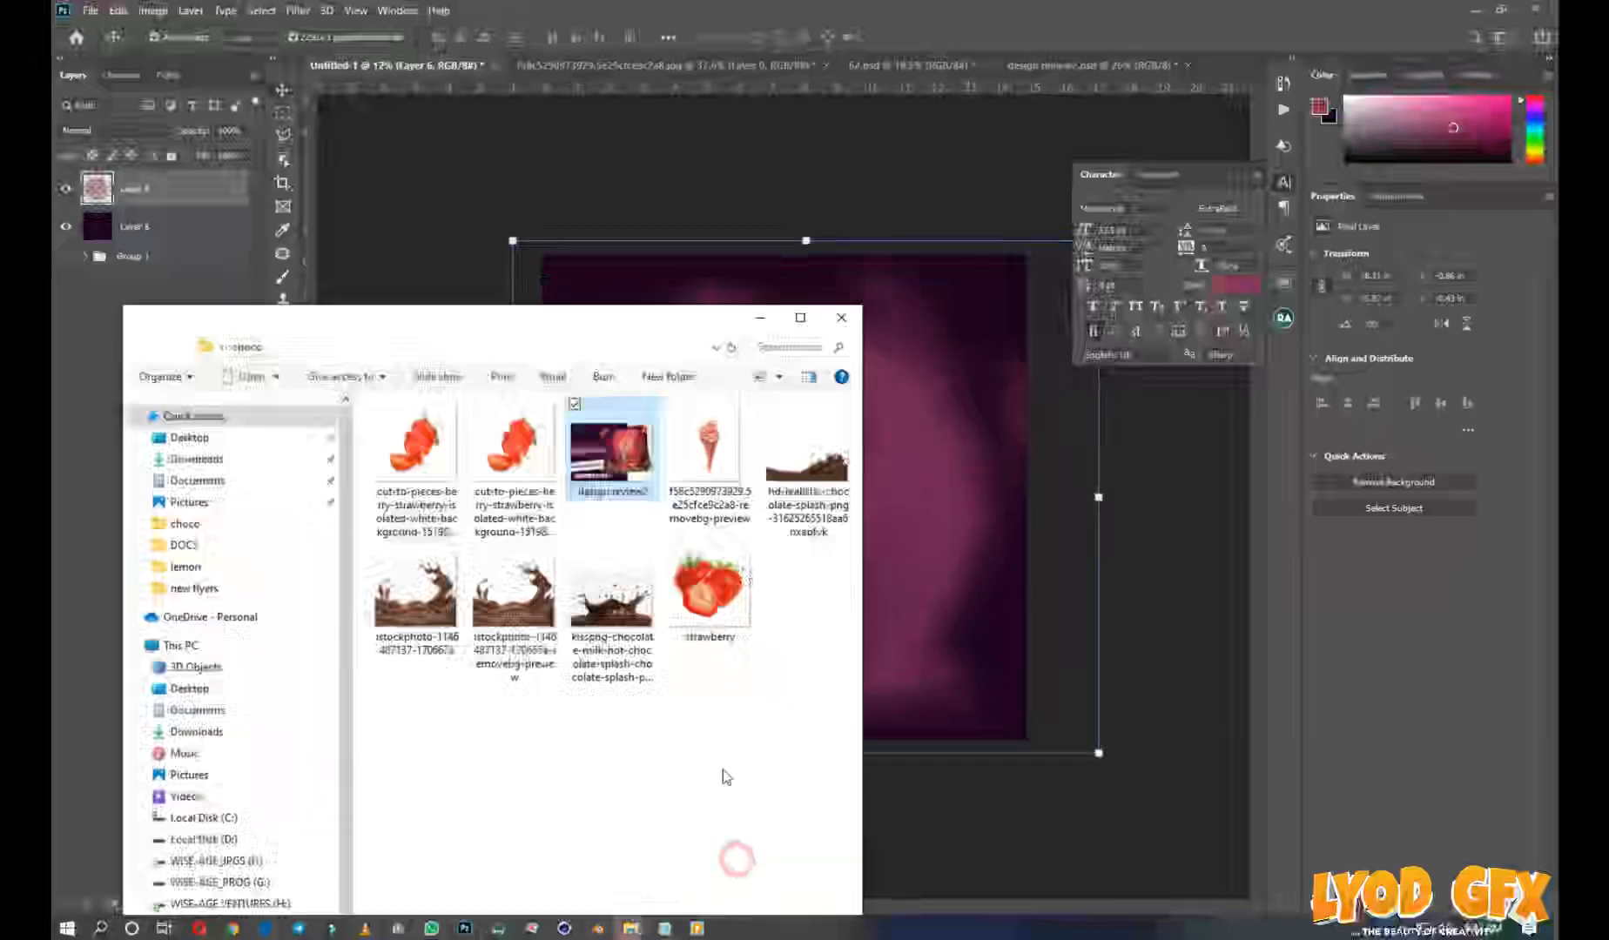
{"action": "left_click_drag", "start_coordinate": [680, 461], "coordinate": [943, 590]}
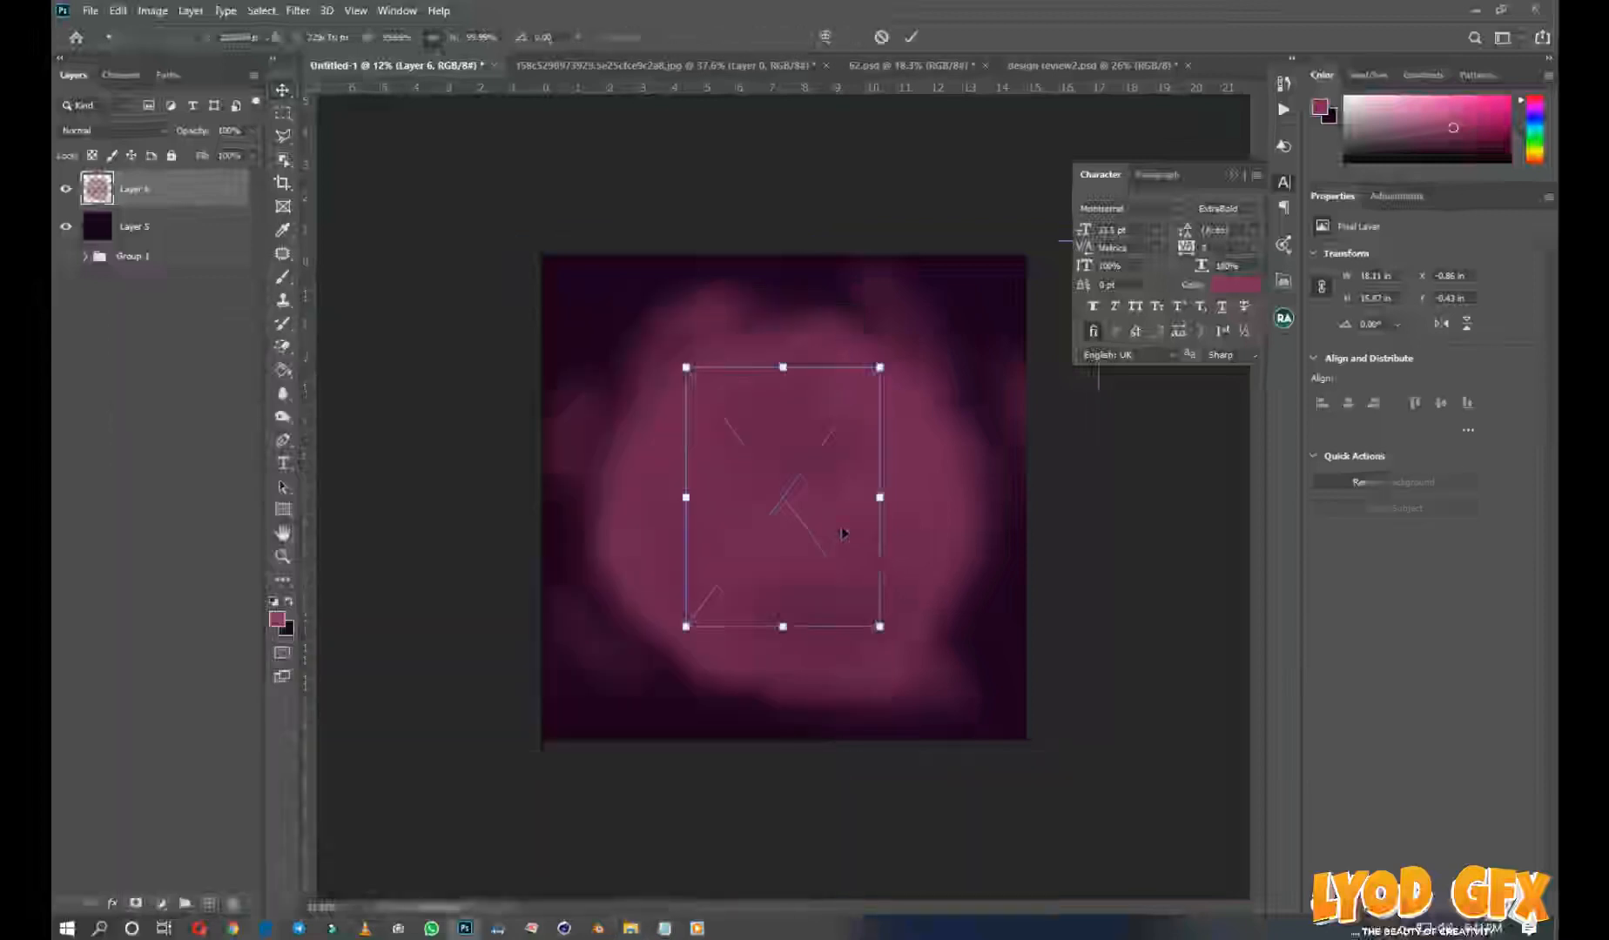
{"action": "left_click_drag", "start_coordinate": [880, 366], "coordinate": [935, 294]}
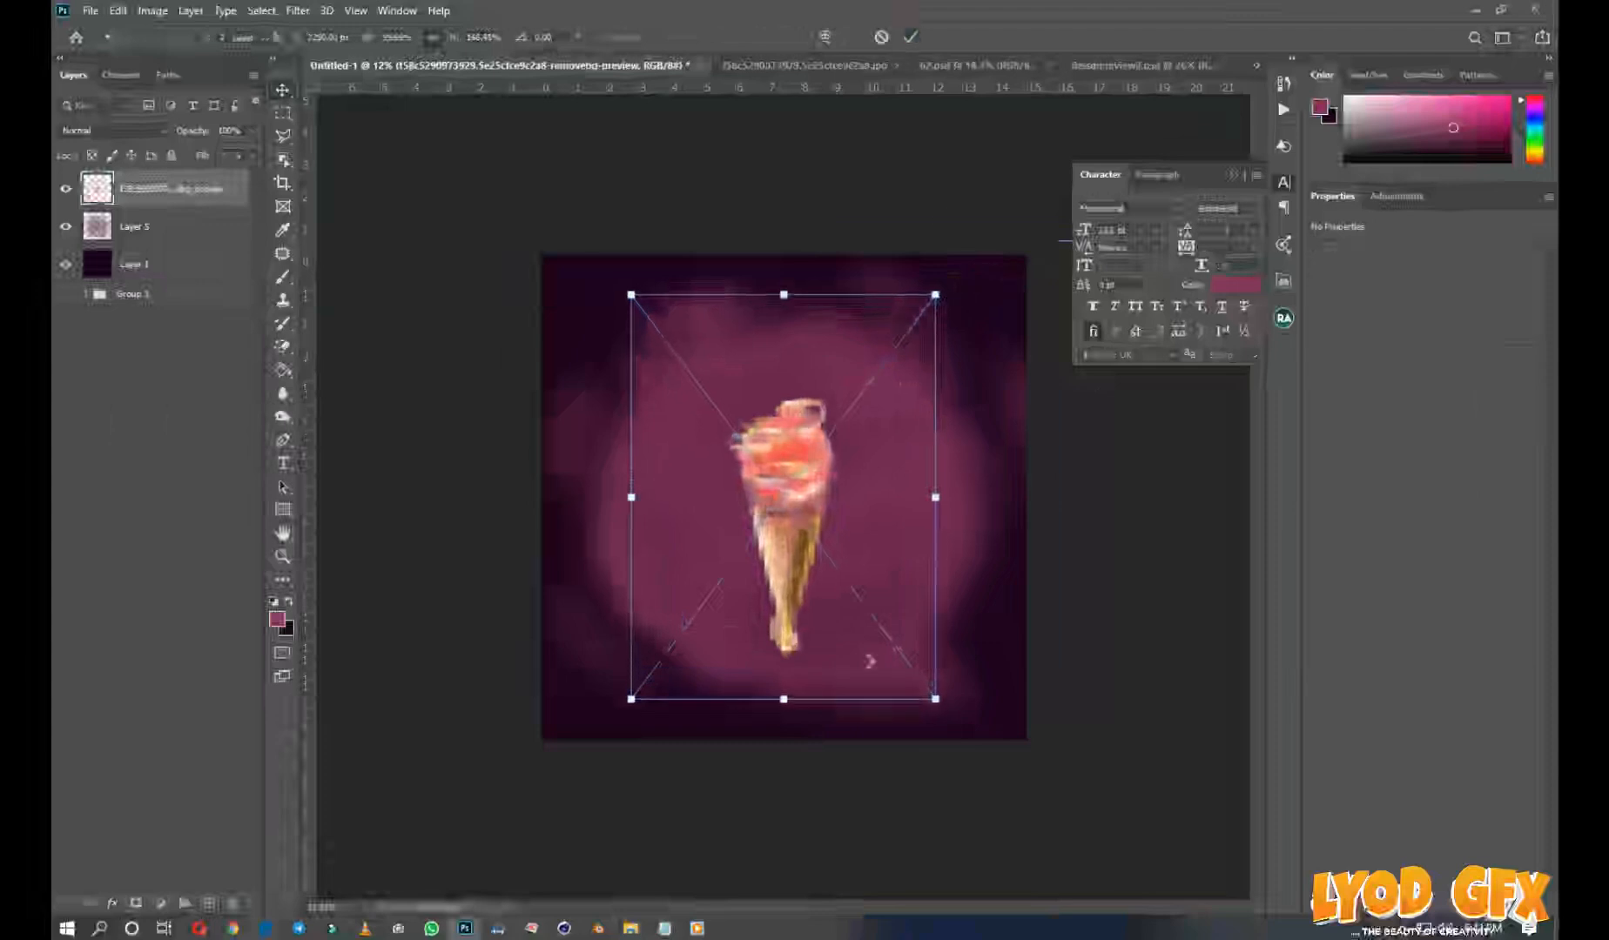
{"action": "key", "text": "Return"}
Place the background-free istockphoto chocolate splash, enlarge it past the canvas width, and lower it to the flyer's bottom edge
{"action": "mouse_move", "coordinate": [631, 928]}
{"action": "left_click", "coordinate": [721, 868]}
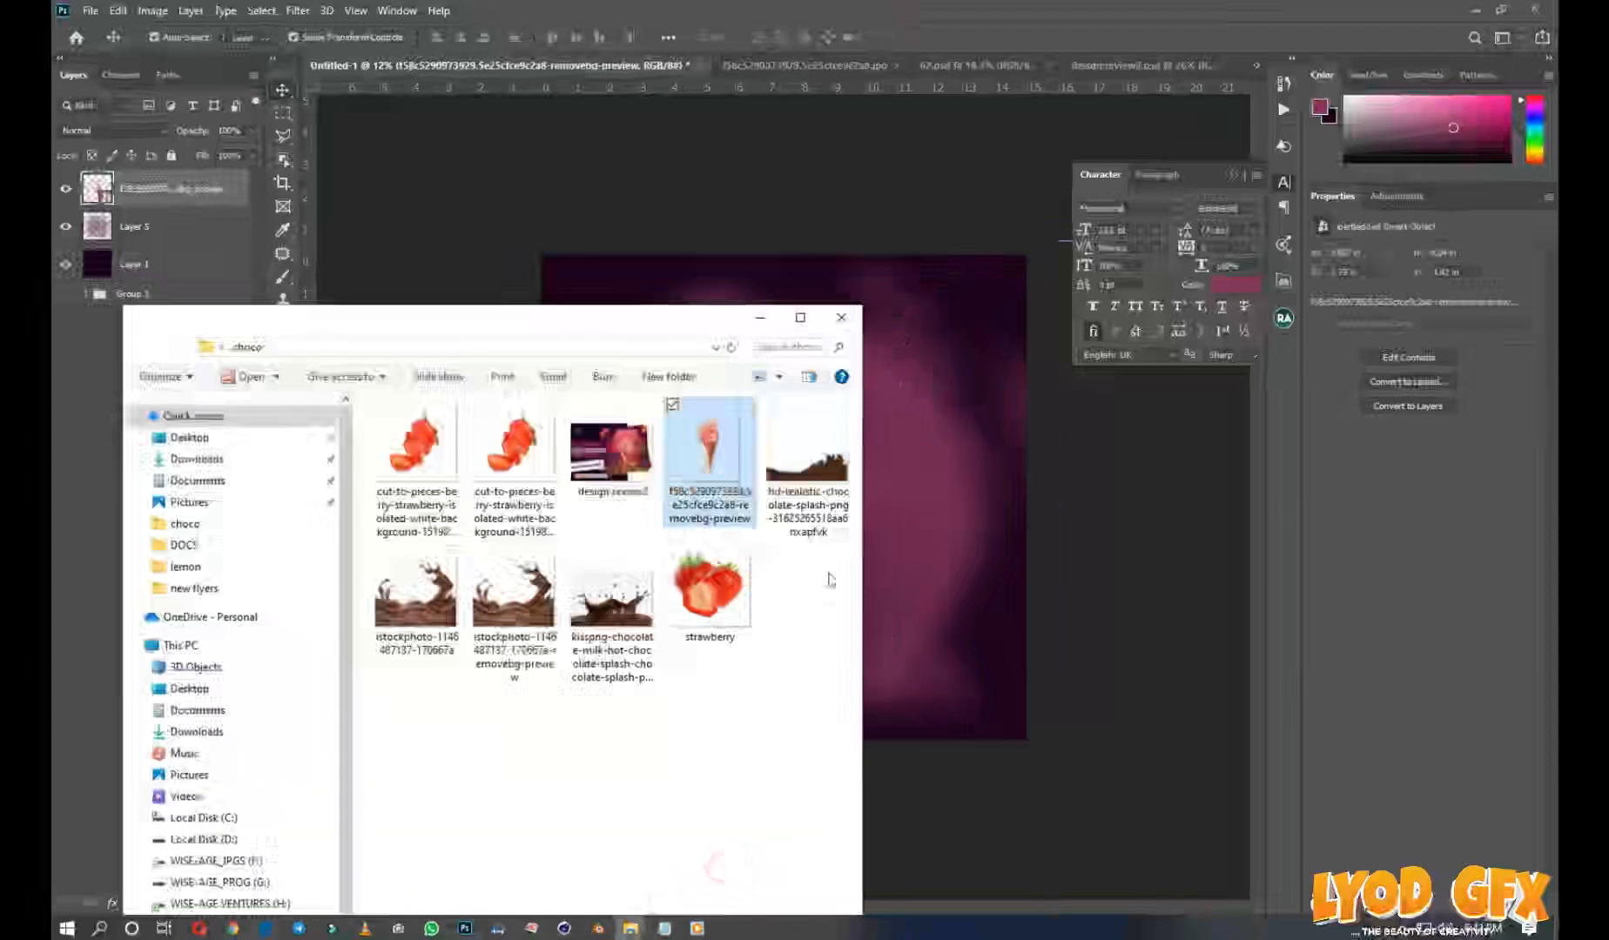
{"action": "left_click_drag", "start_coordinate": [514, 592], "coordinate": [958, 600]}
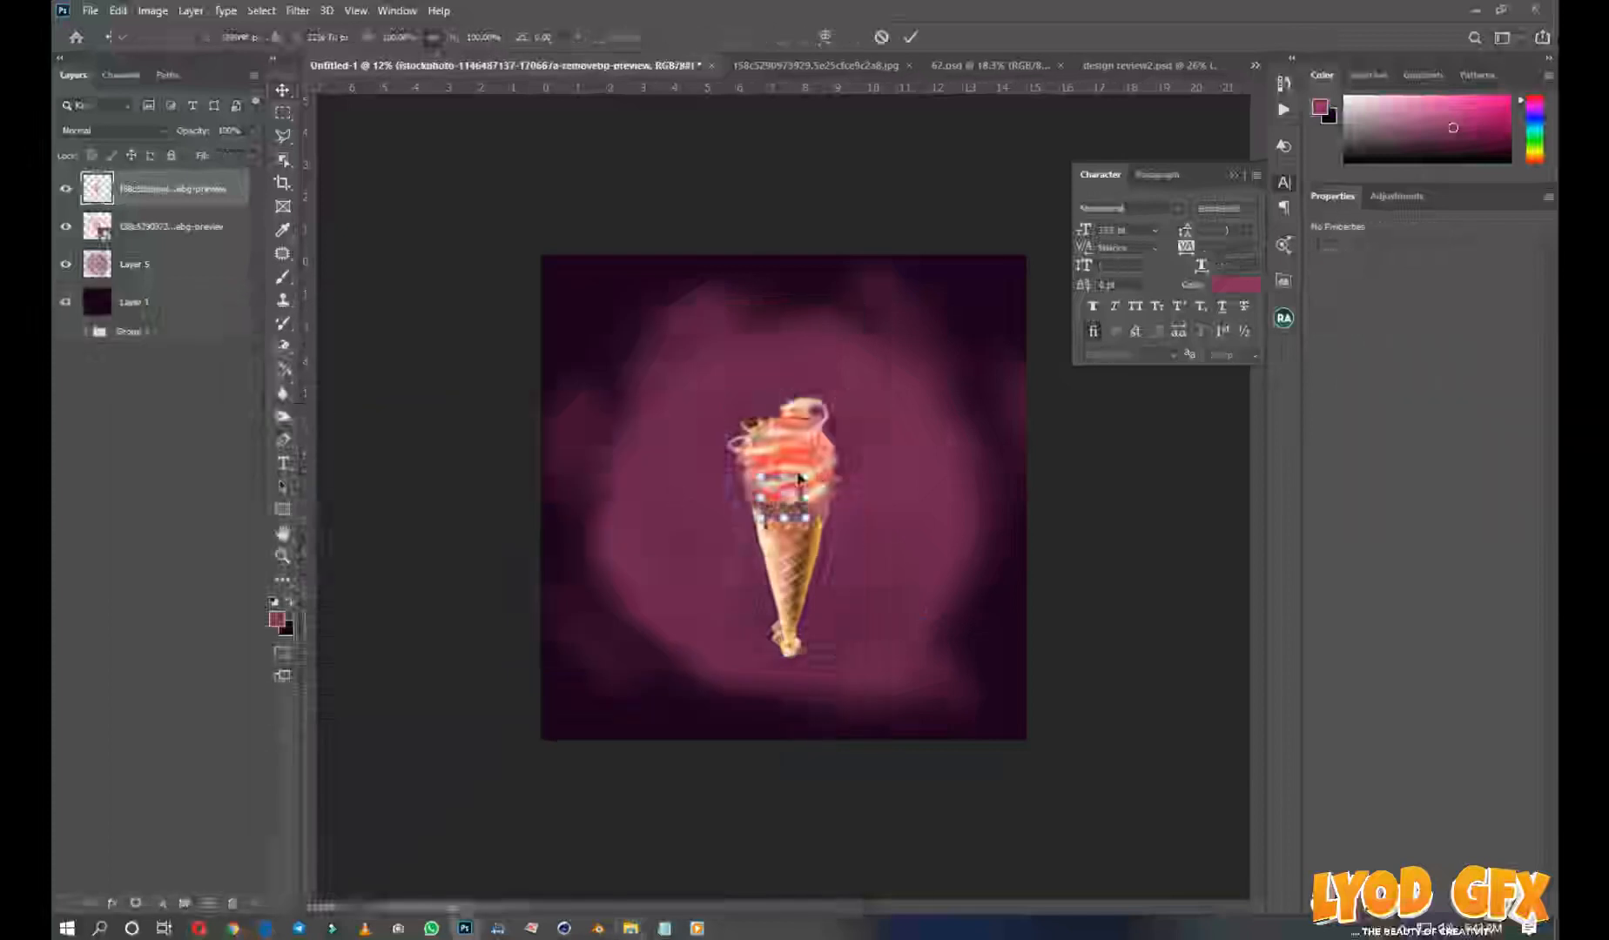
{"action": "left_click_drag", "start_coordinate": [807, 477], "coordinate": [1048, 257]}
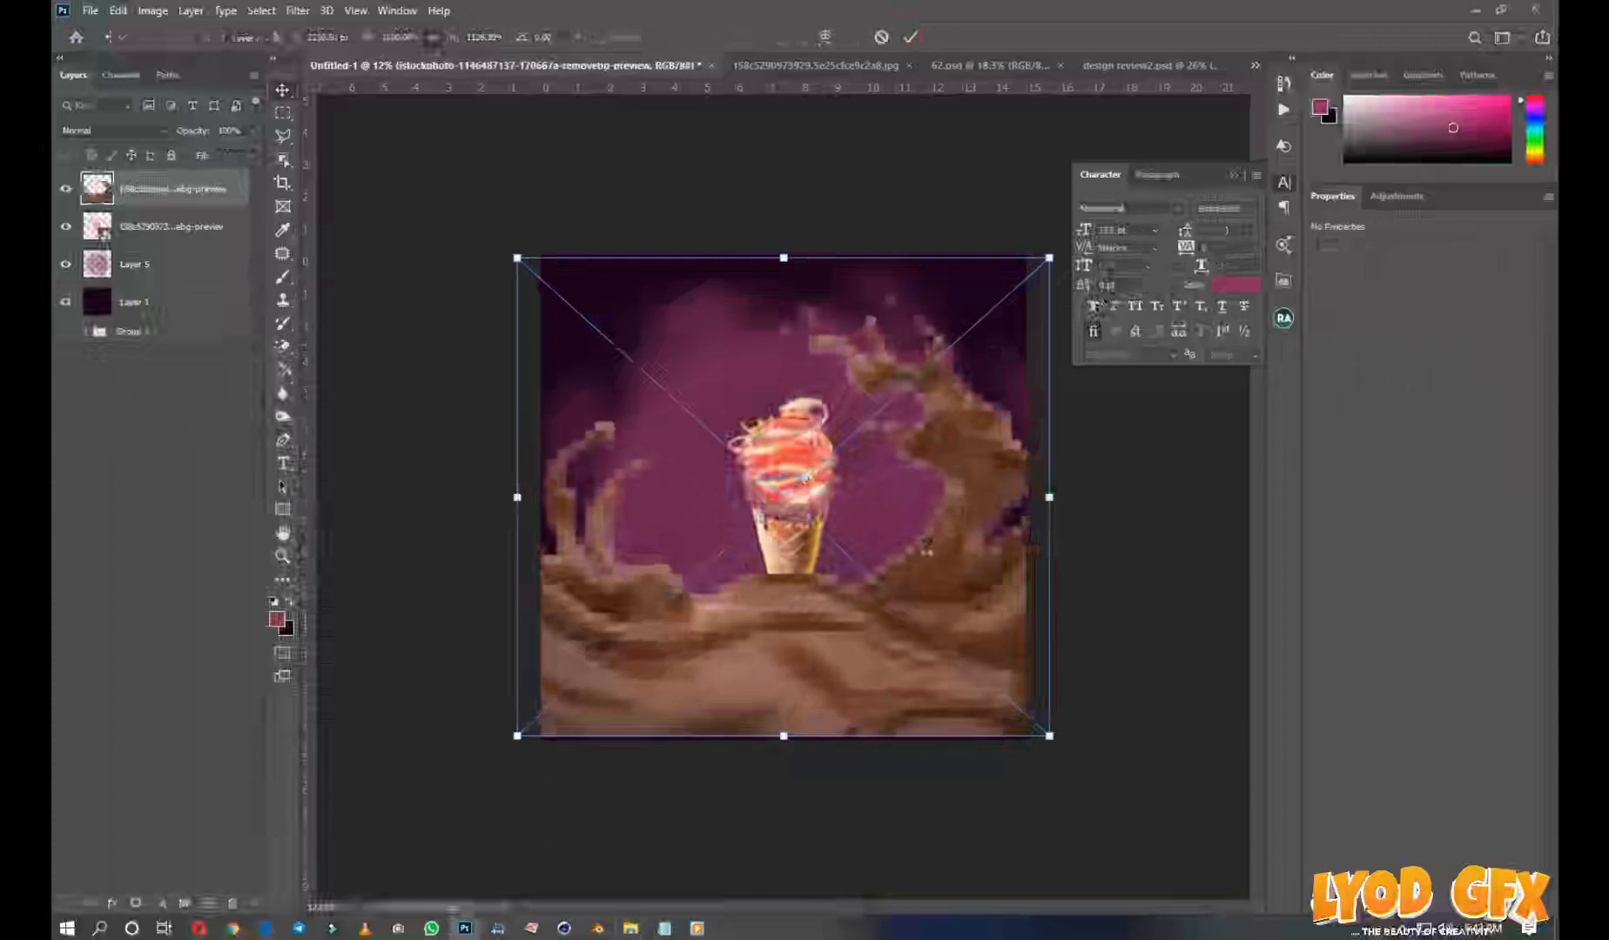
{"action": "key", "text": "Return"}
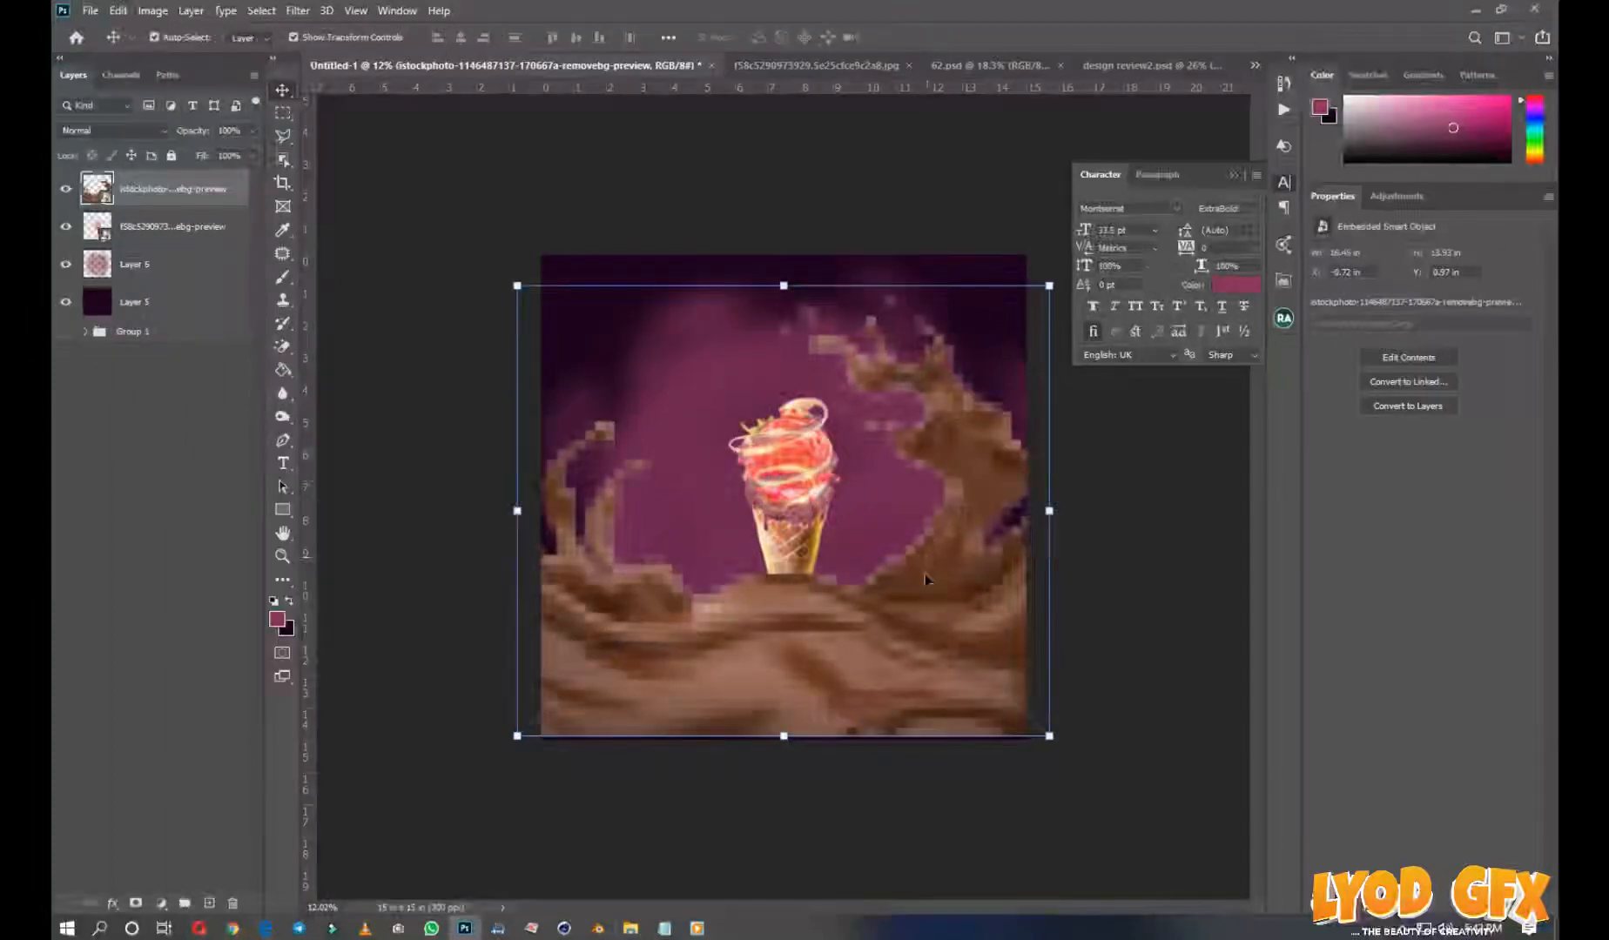
{"action": "left_click_drag", "start_coordinate": [924, 559], "coordinate": [933, 680]}
Enlarge the ice cream cone to about 174% behind the chocolate splash
{"action": "left_click", "coordinate": [782, 575]}
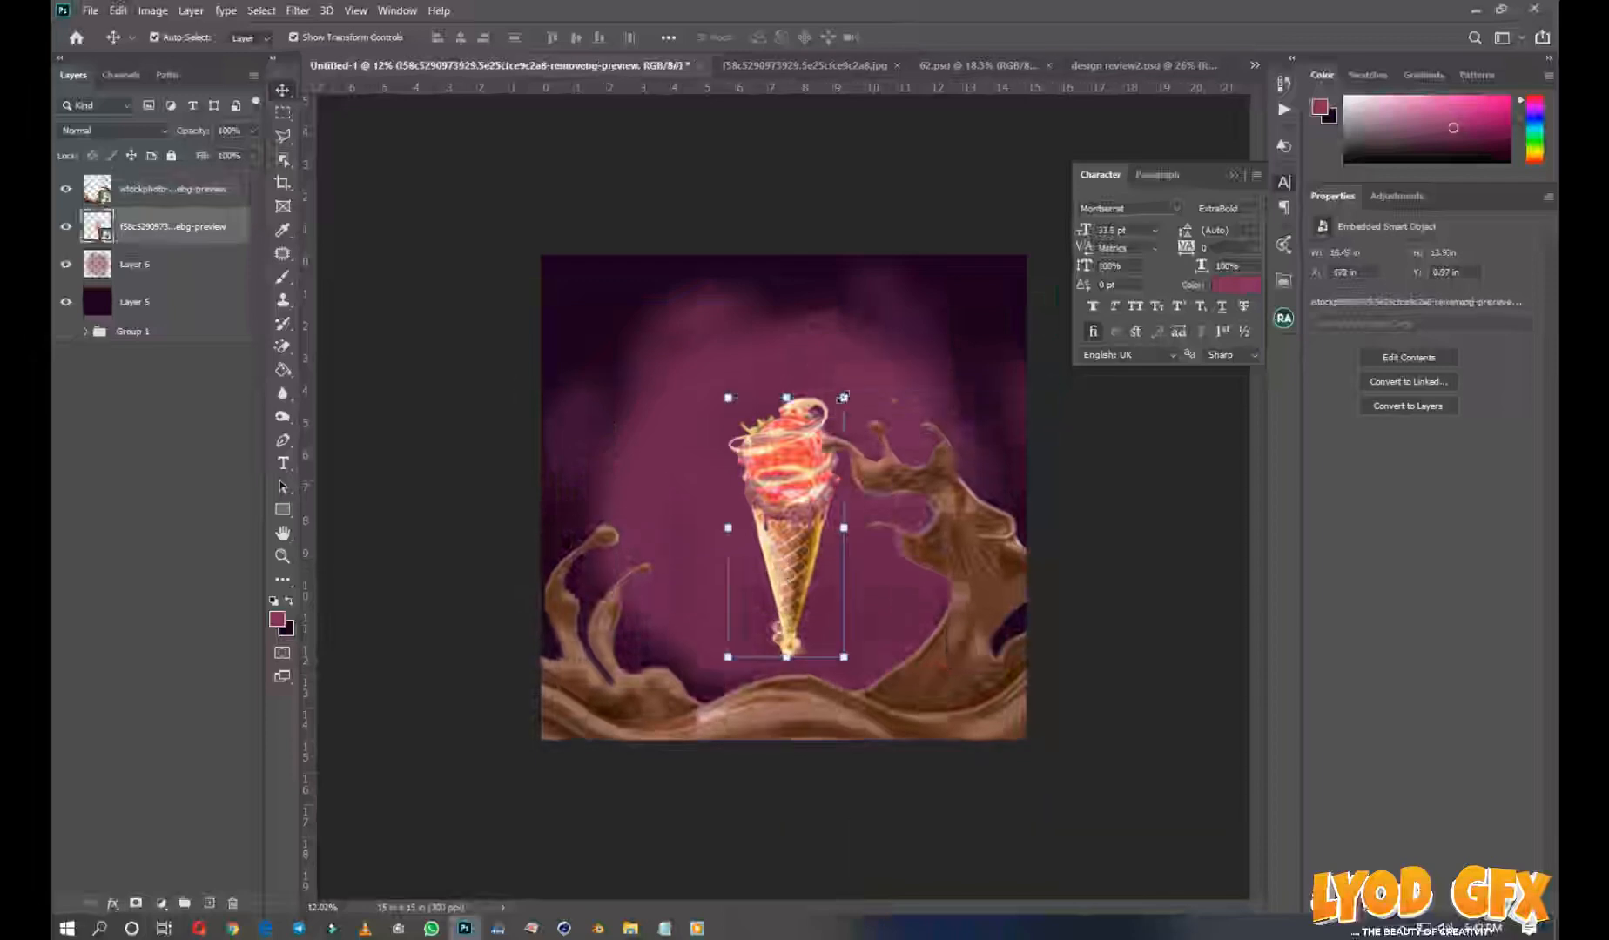
{"action": "left_click_drag", "start_coordinate": [842, 397], "coordinate": [953, 271]}
{"action": "key", "text": "Return"}
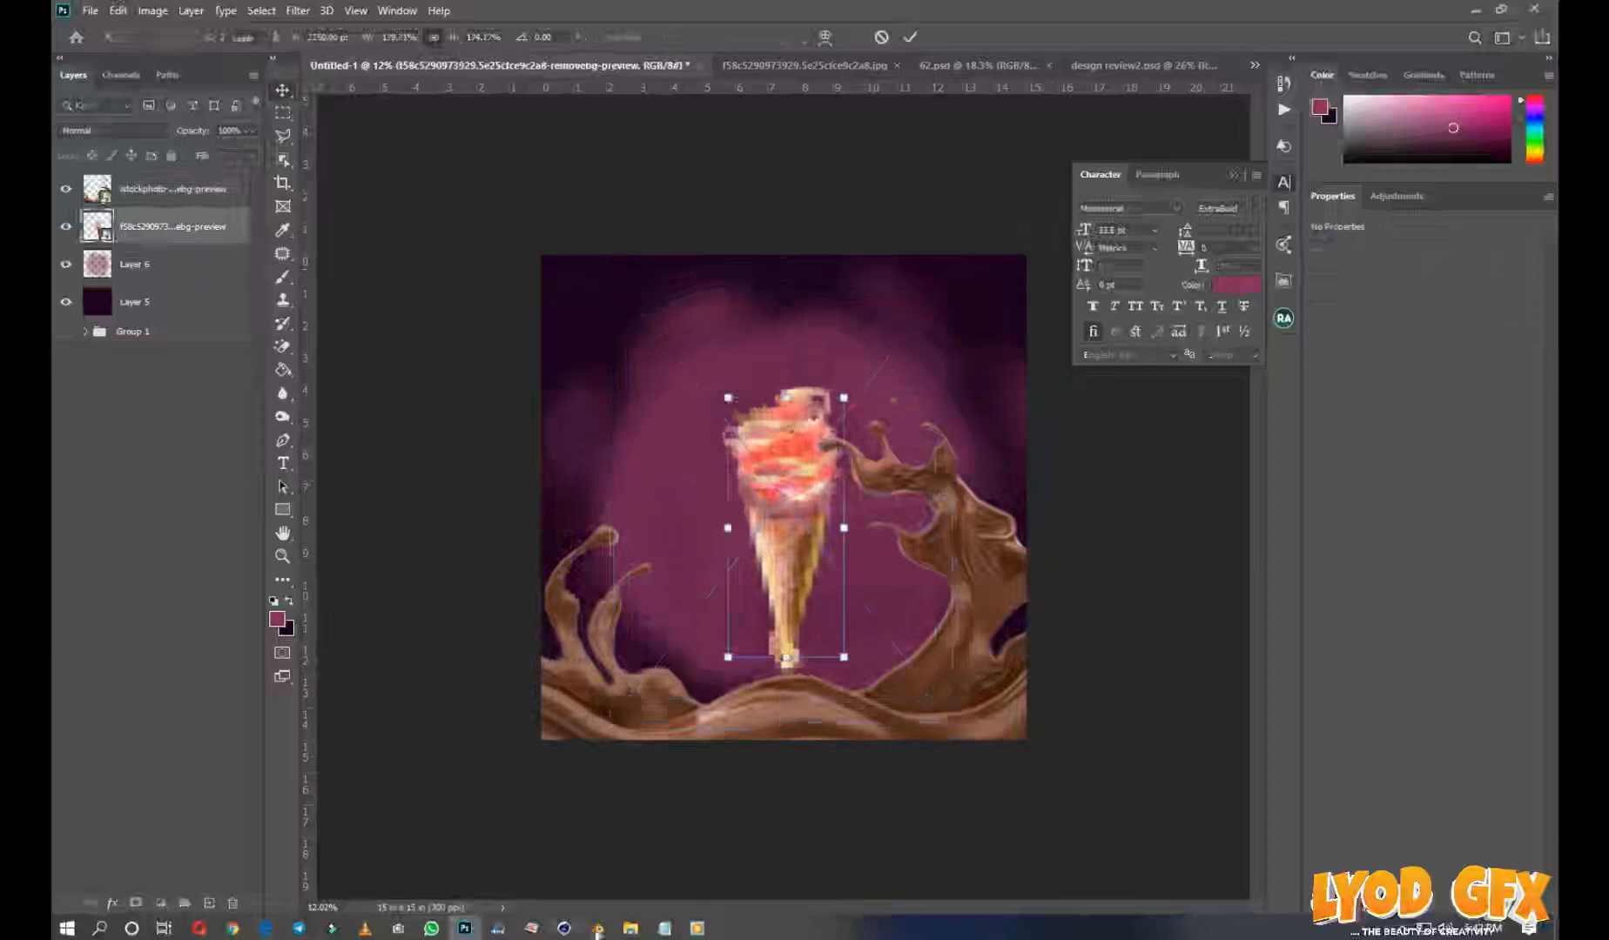
Place the strawberry image scaled down over the cone's base, and duplicate it beside the original to form a row
{"action": "left_click", "coordinate": [630, 928]}
{"action": "left_click_drag", "start_coordinate": [709, 592], "coordinate": [841, 590]}
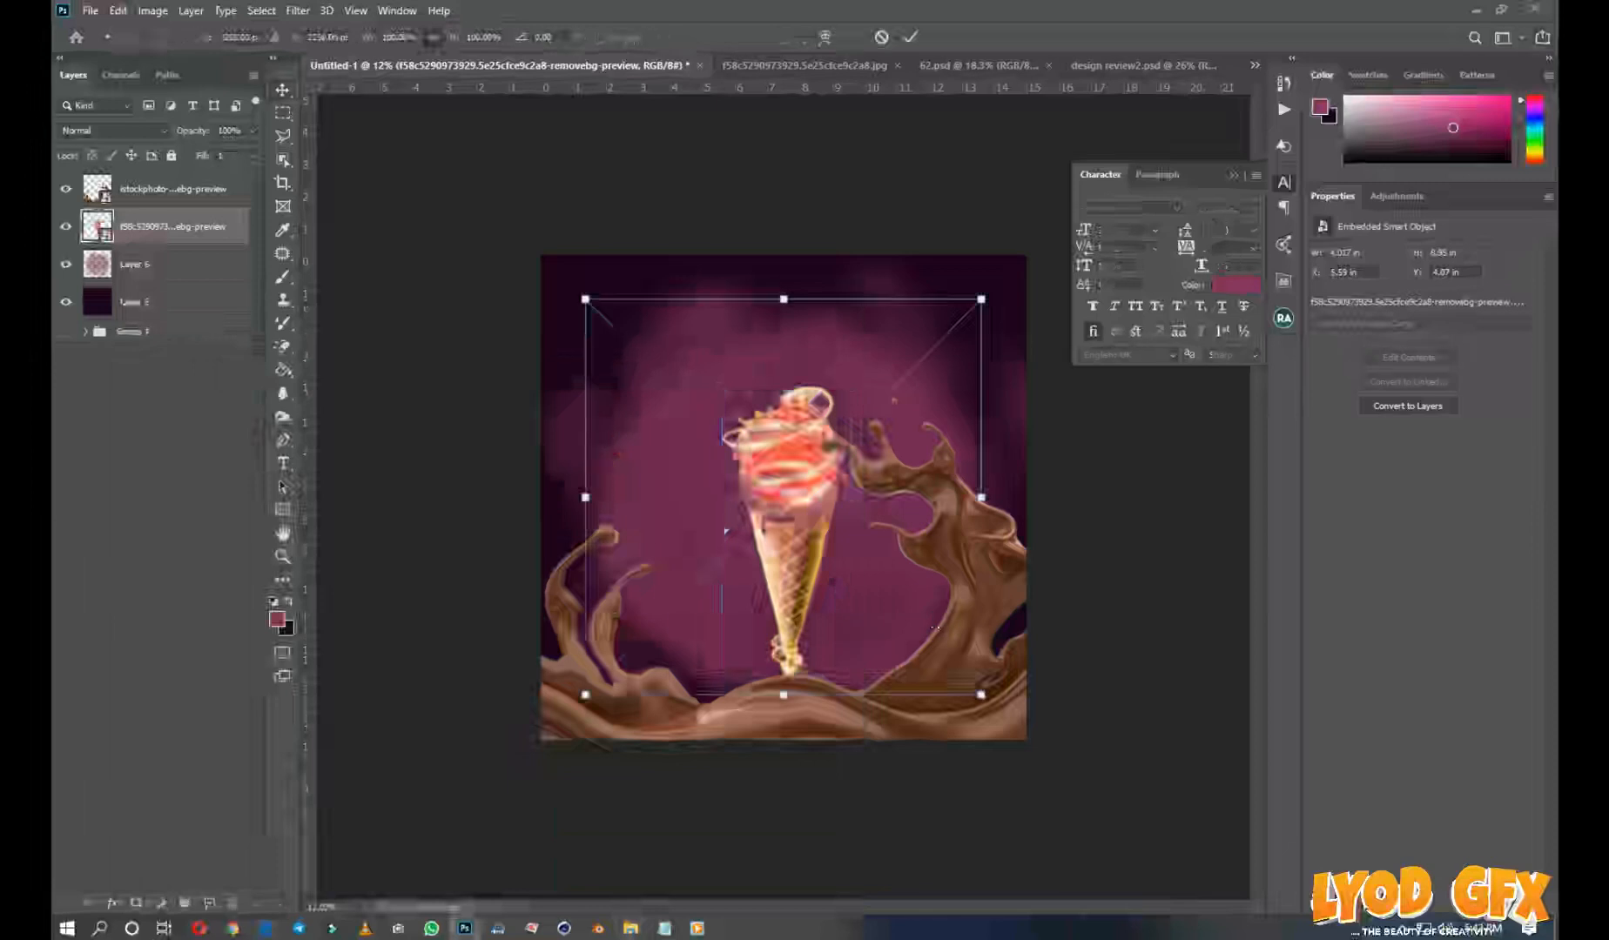
{"action": "left_click_drag", "start_coordinate": [985, 299], "coordinate": [911, 421]}
{"action": "left_click_drag", "start_coordinate": [837, 501], "coordinate": [785, 630]}
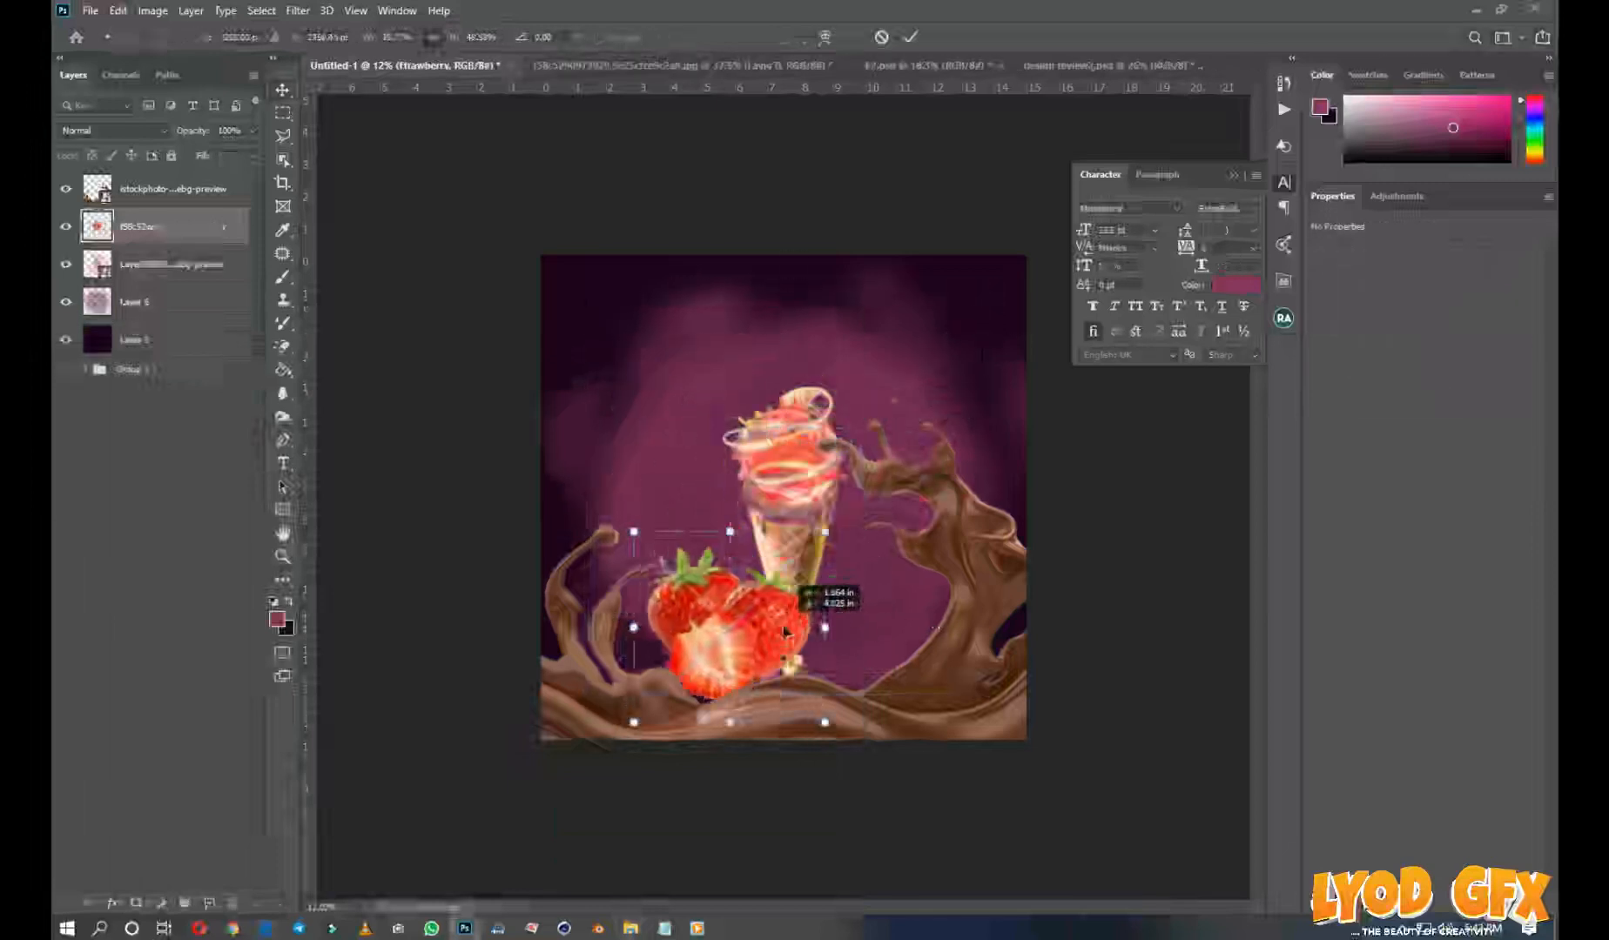
{"action": "key", "text": "Return"}
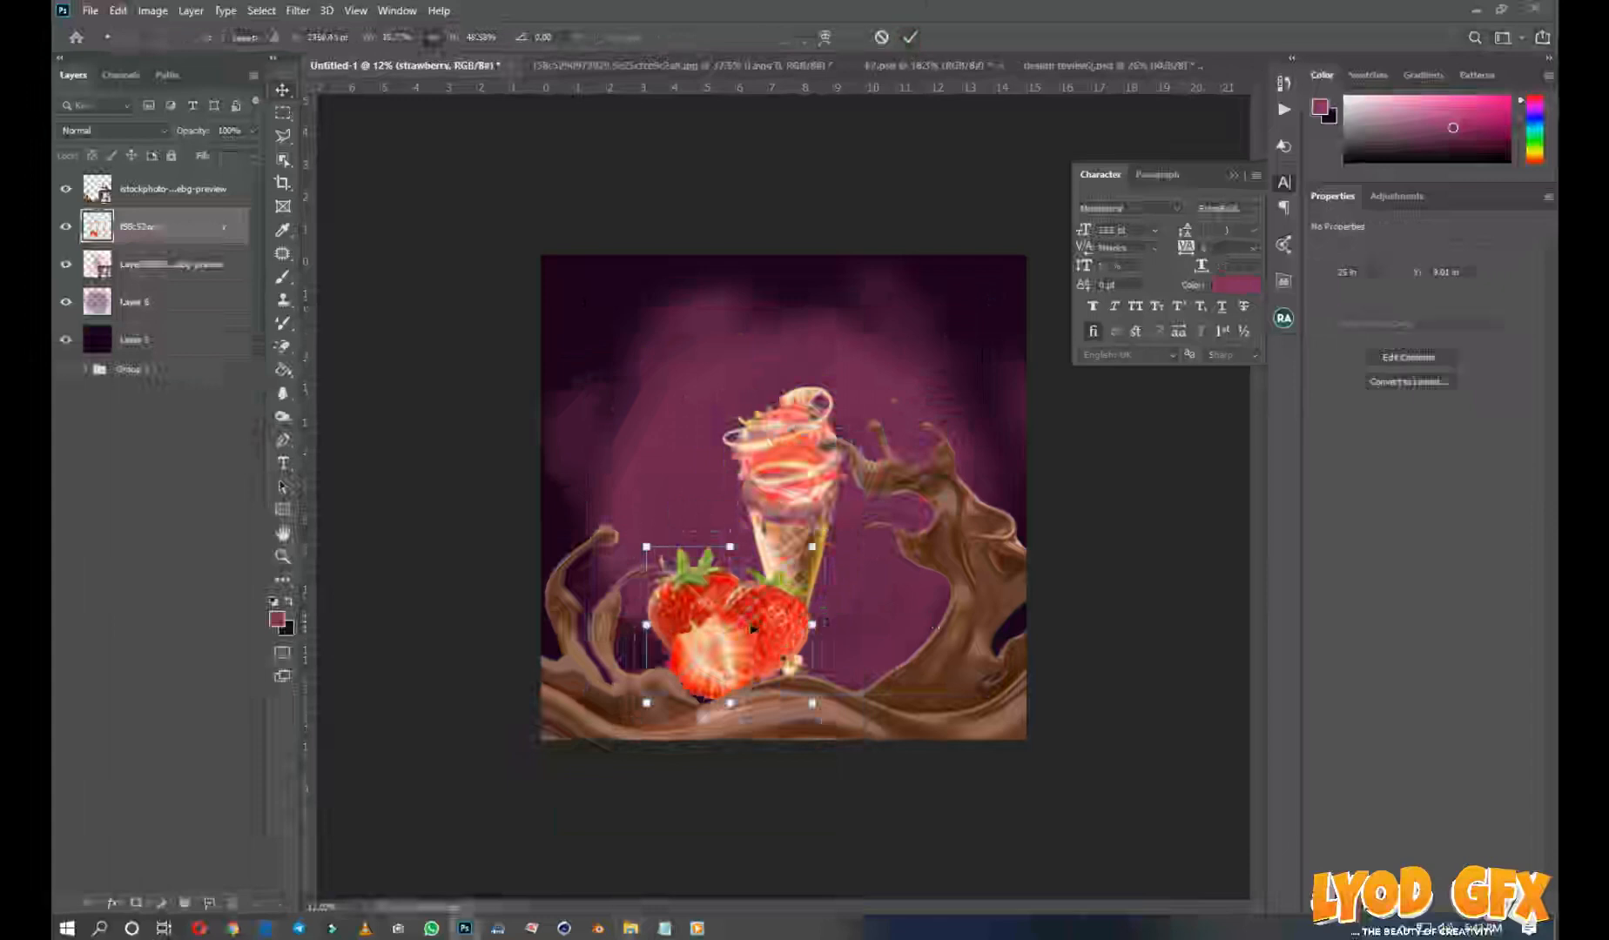
{"action": "left_click_drag", "start_coordinate": [741, 636], "coordinate": [837, 632]}
Enlarge the ice cream cone further behind the strawberries so it rises higher on the flyer
{"action": "left_click", "coordinate": [792, 474]}
{"action": "key", "text": "ctrl+t"}
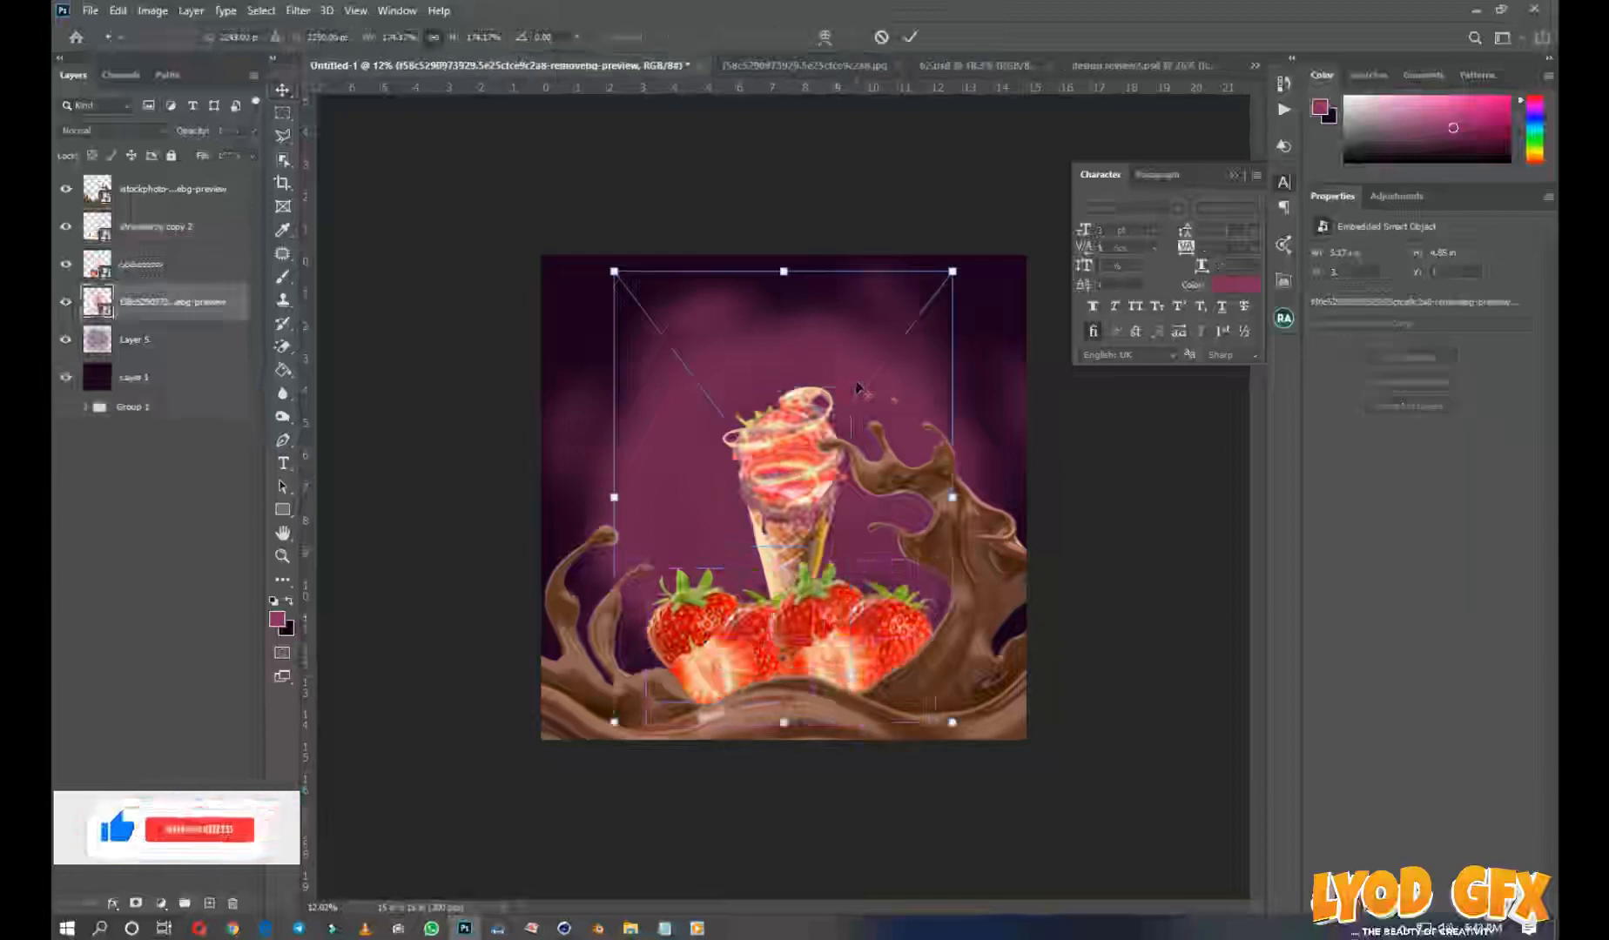
{"action": "left_click_drag", "start_coordinate": [952, 271], "coordinate": [982, 220]}
{"action": "left_click_drag", "start_coordinate": [850, 391], "coordinate": [850, 390]}
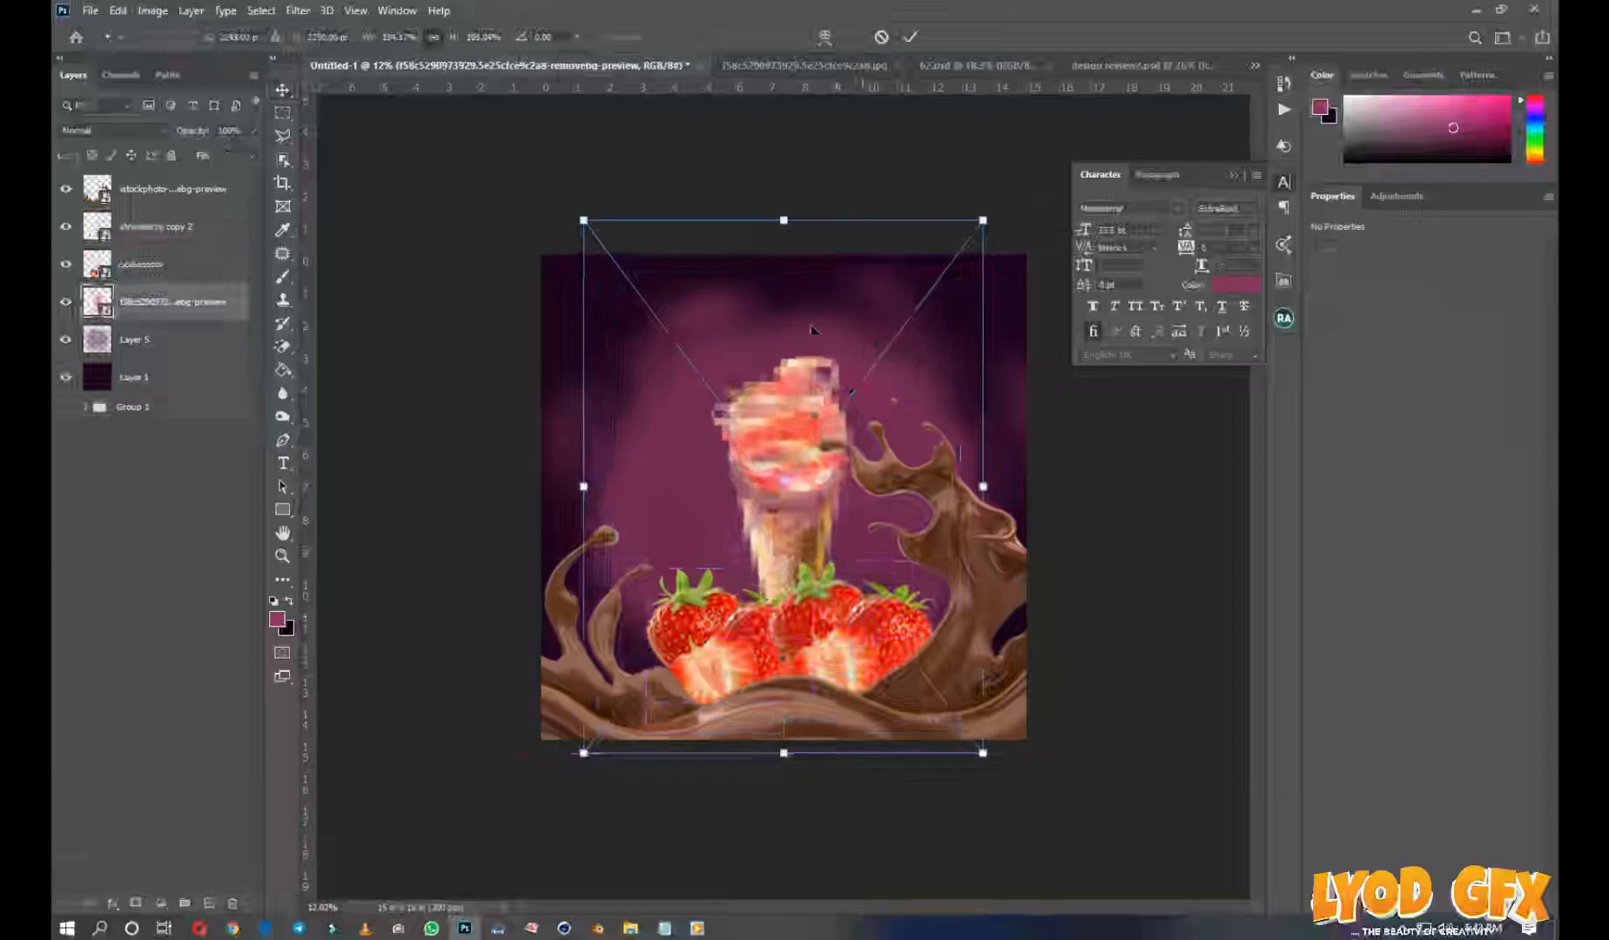
{"action": "key", "text": "Escape"}
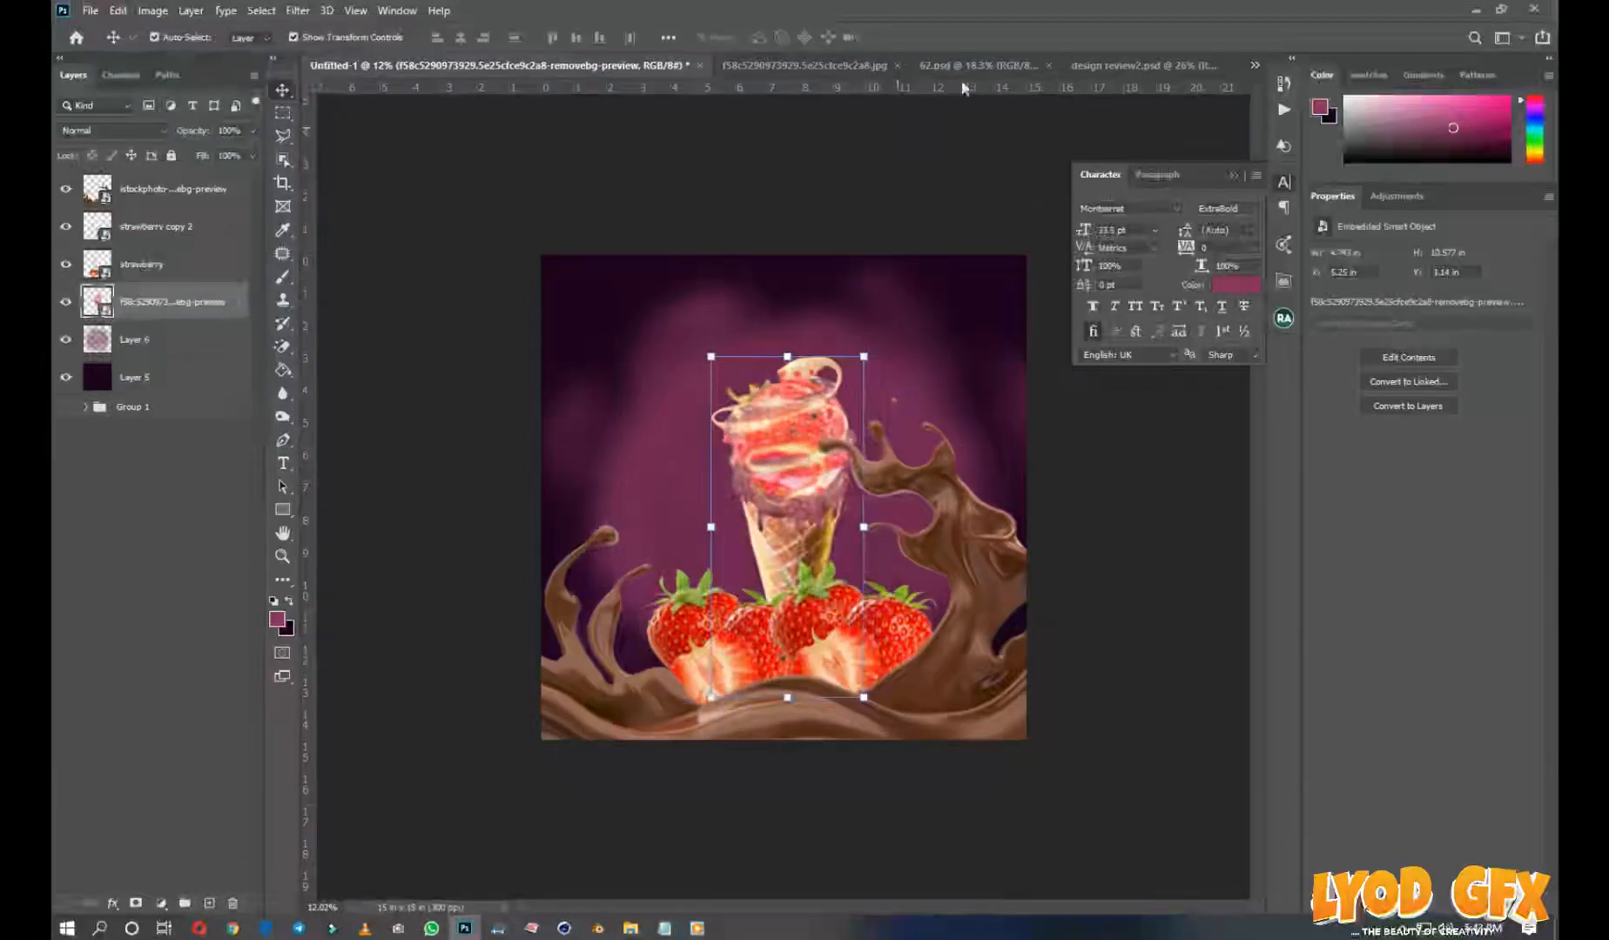
Bring the CHOCO STRAWBERRY title from 62.psd into the flyer and position it above the ice cream cone
{"action": "left_click", "coordinate": [1003, 68]}
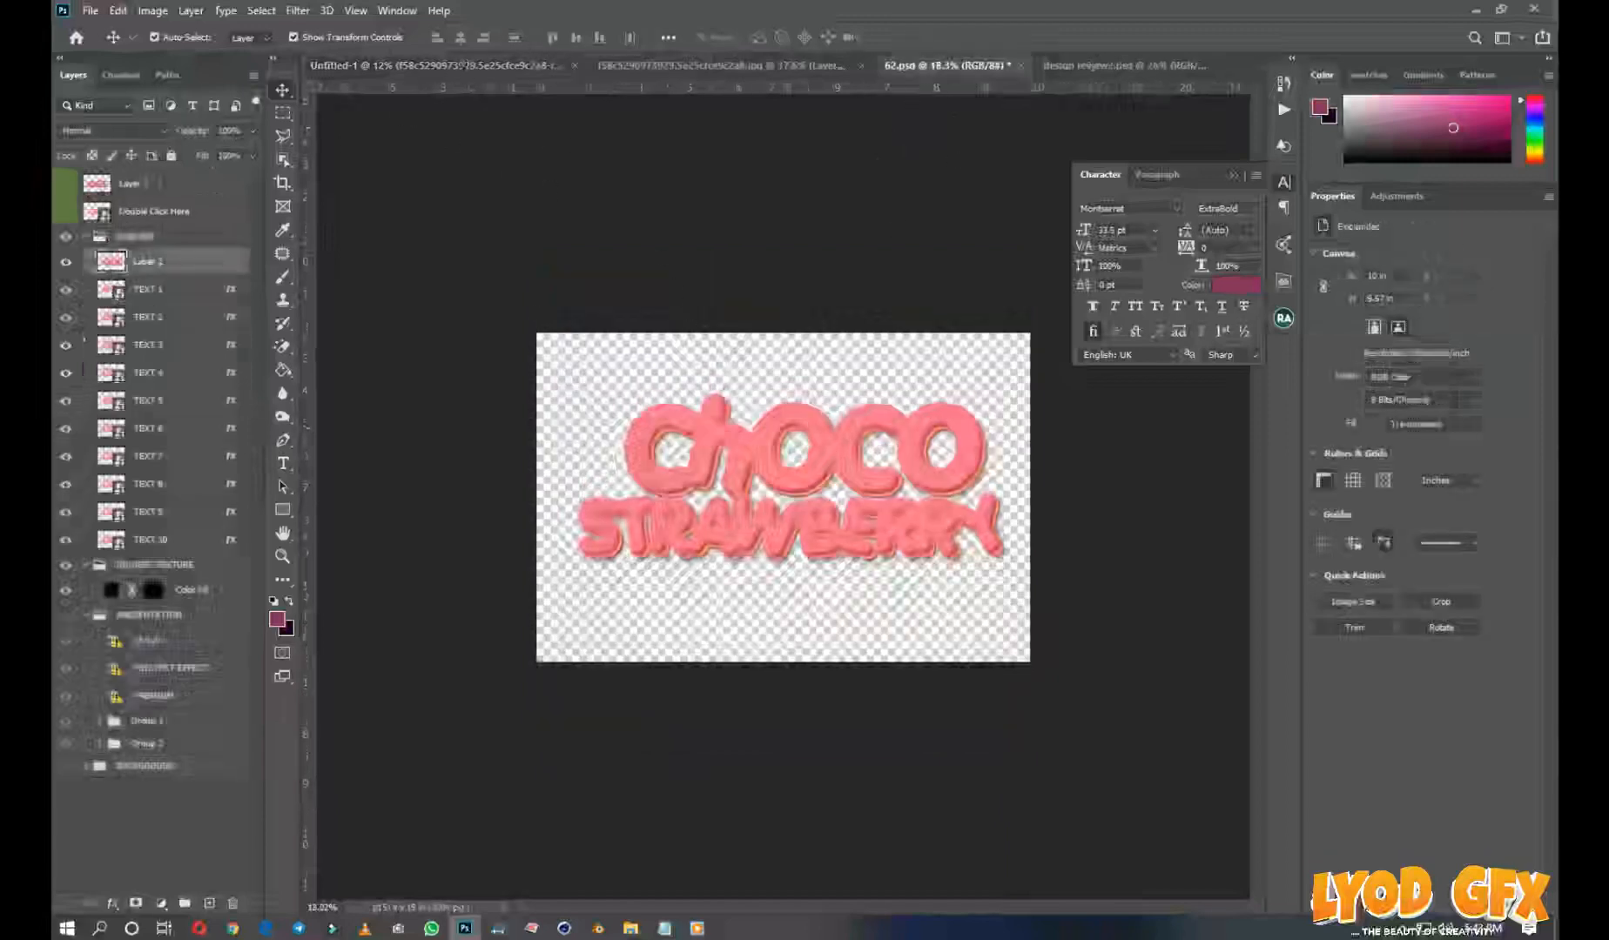
{"action": "left_click_drag", "start_coordinate": [464, 62], "coordinate": [826, 313]}
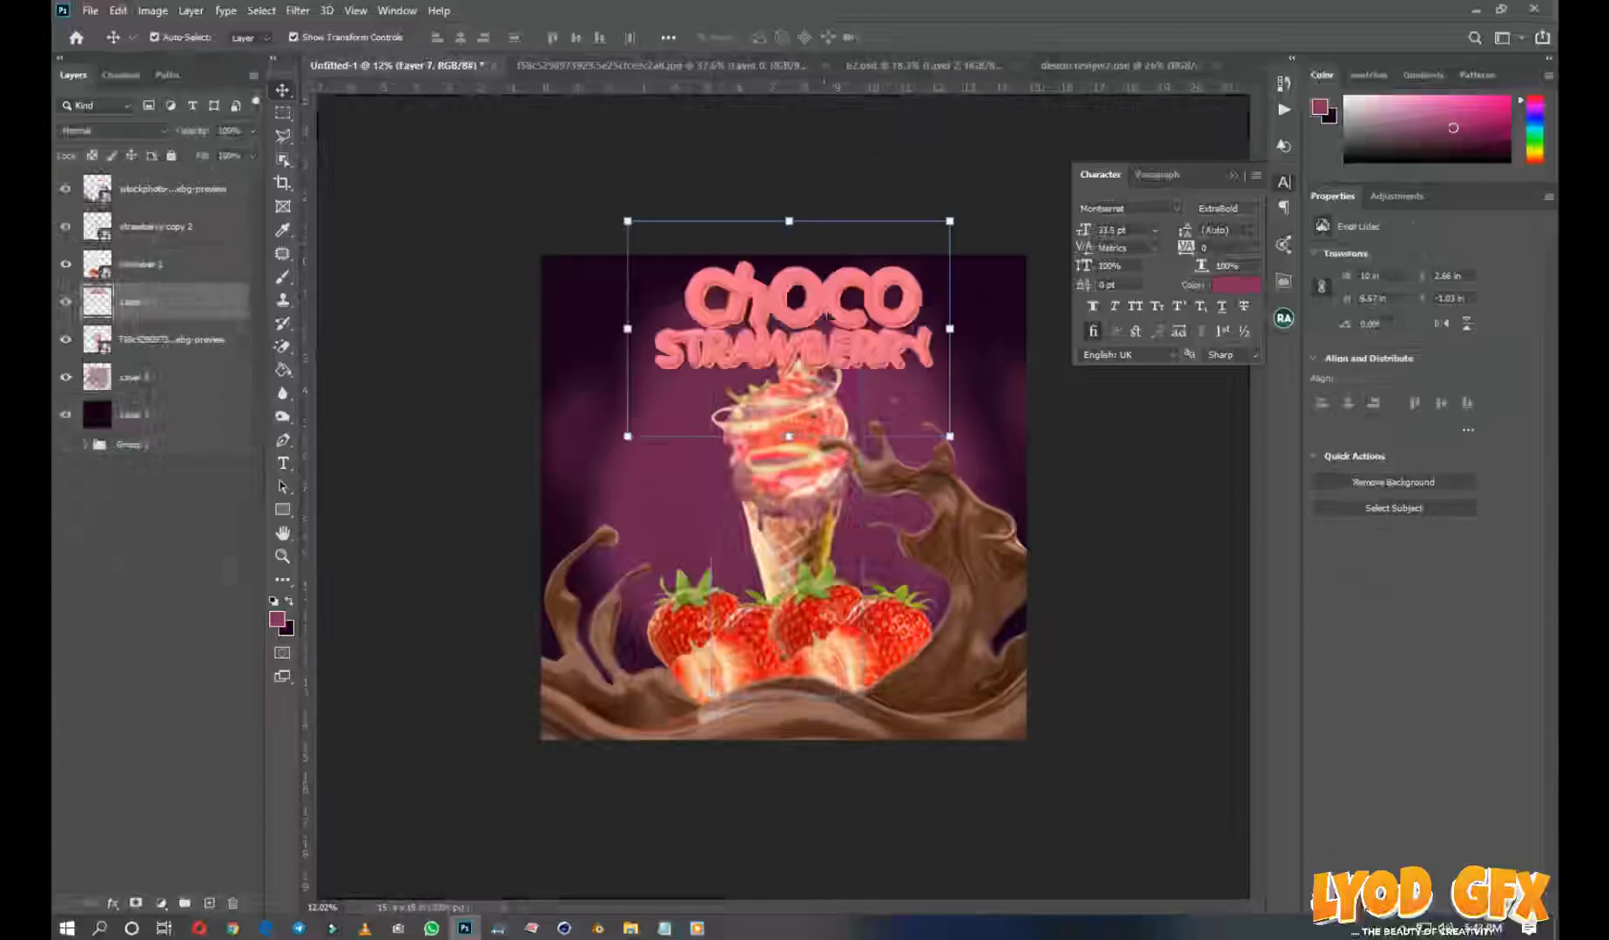
Increase the title's contrast with Levels by raising the black input and setting the white input to 221
{"action": "key", "text": "ctrl+plus"}
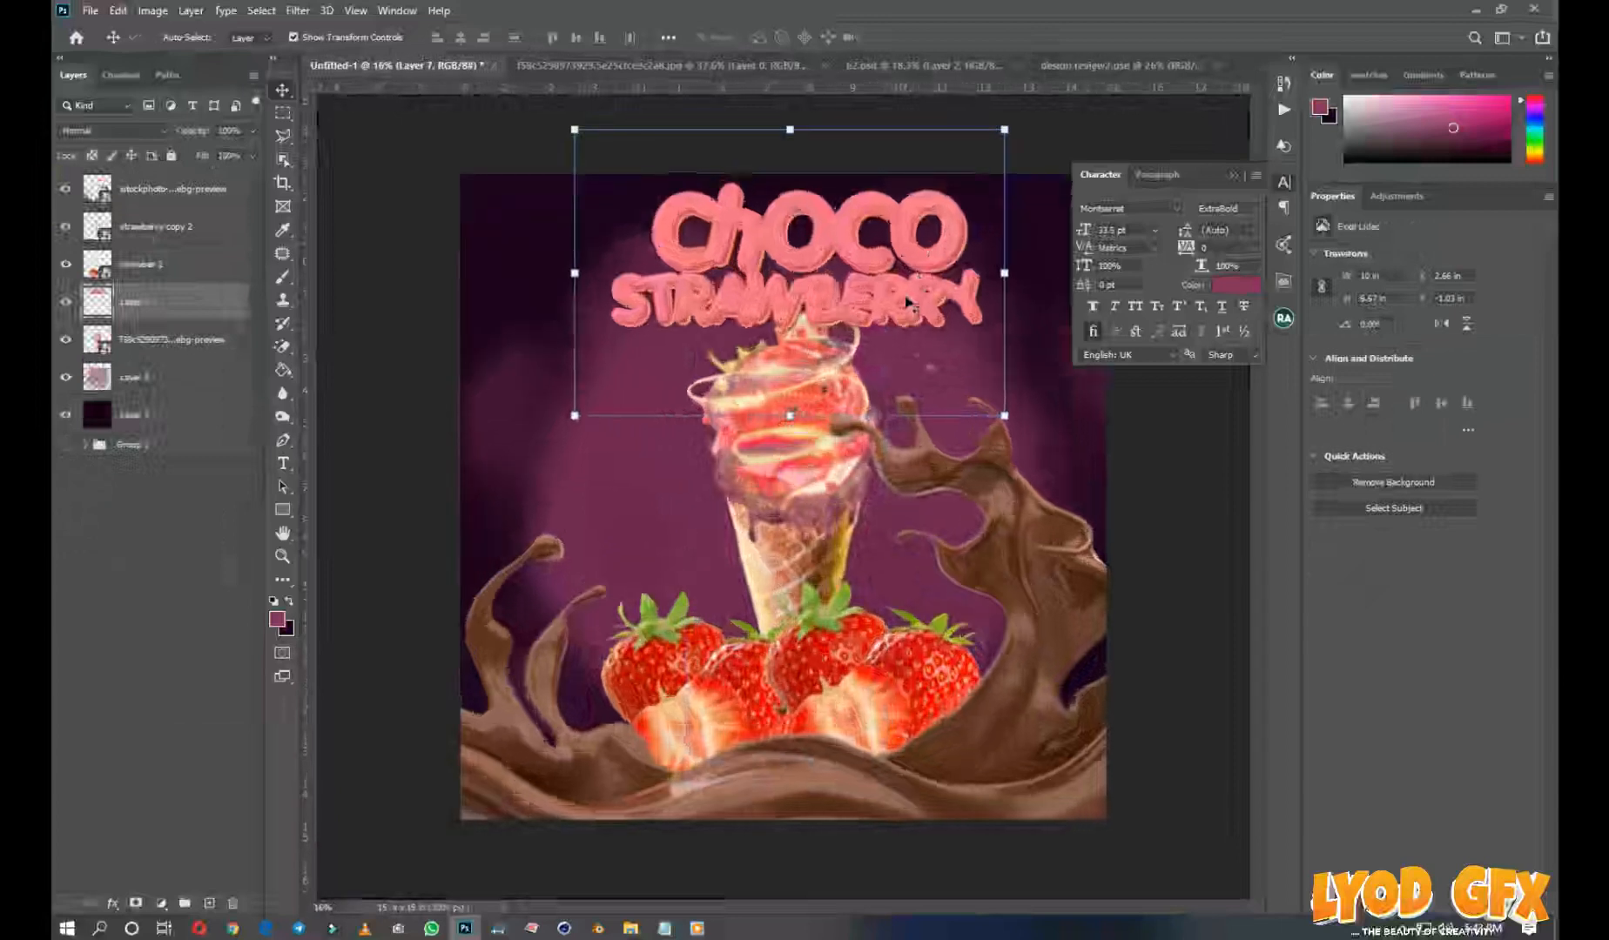
{"action": "key", "text": "ctrl+l"}
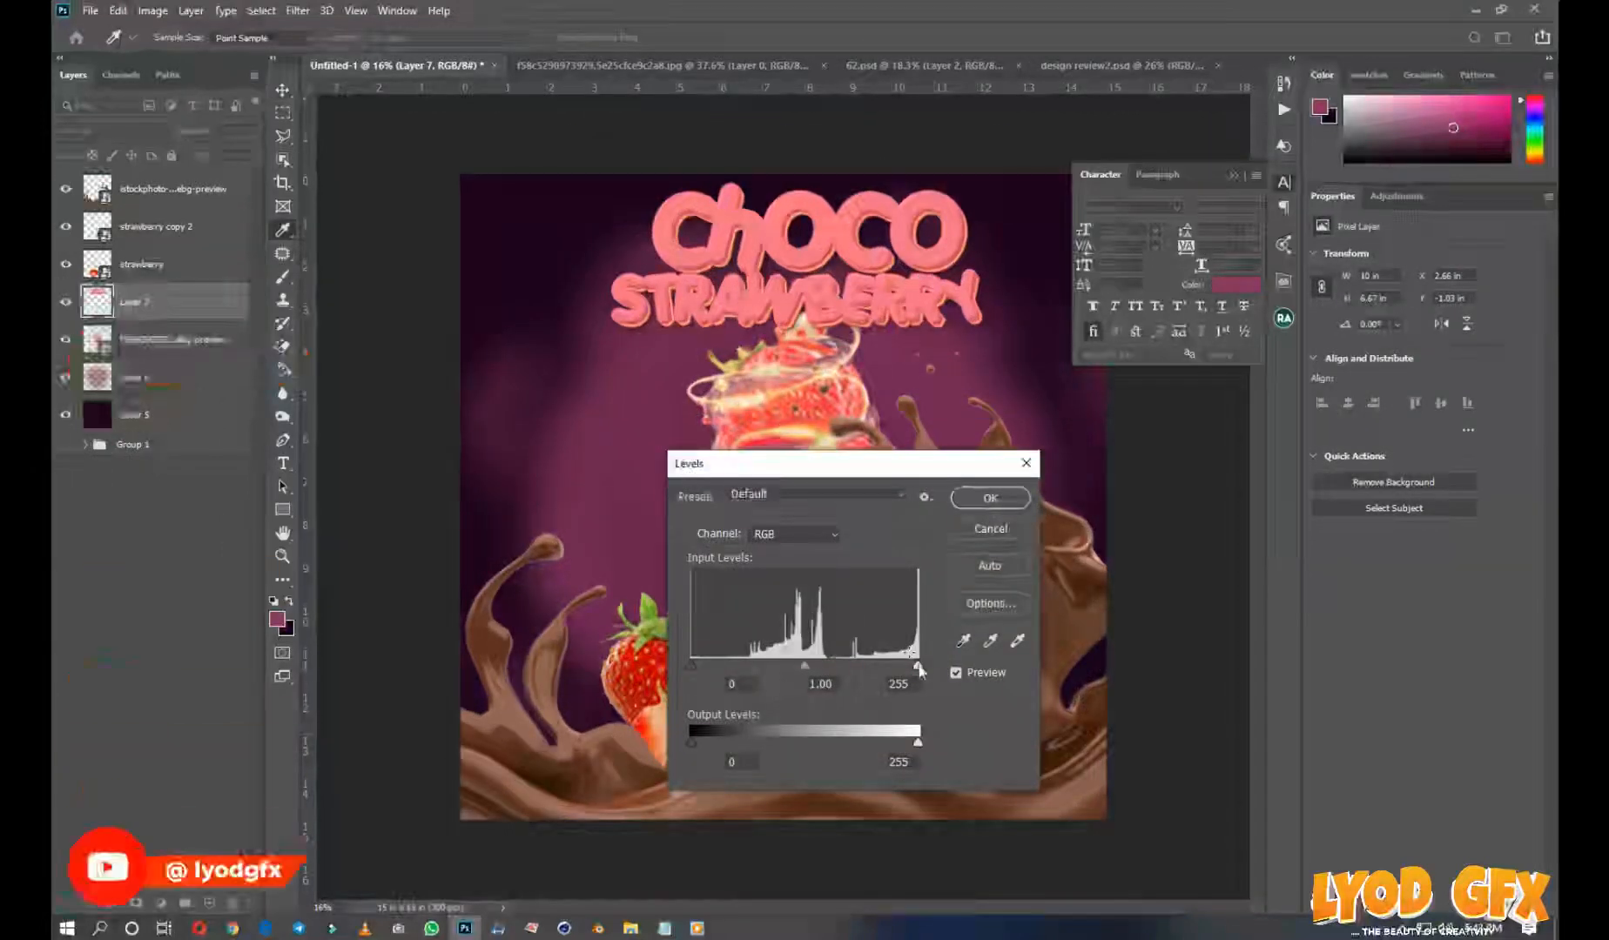
{"action": "left_click_drag", "start_coordinate": [917, 666], "coordinate": [887, 667]}
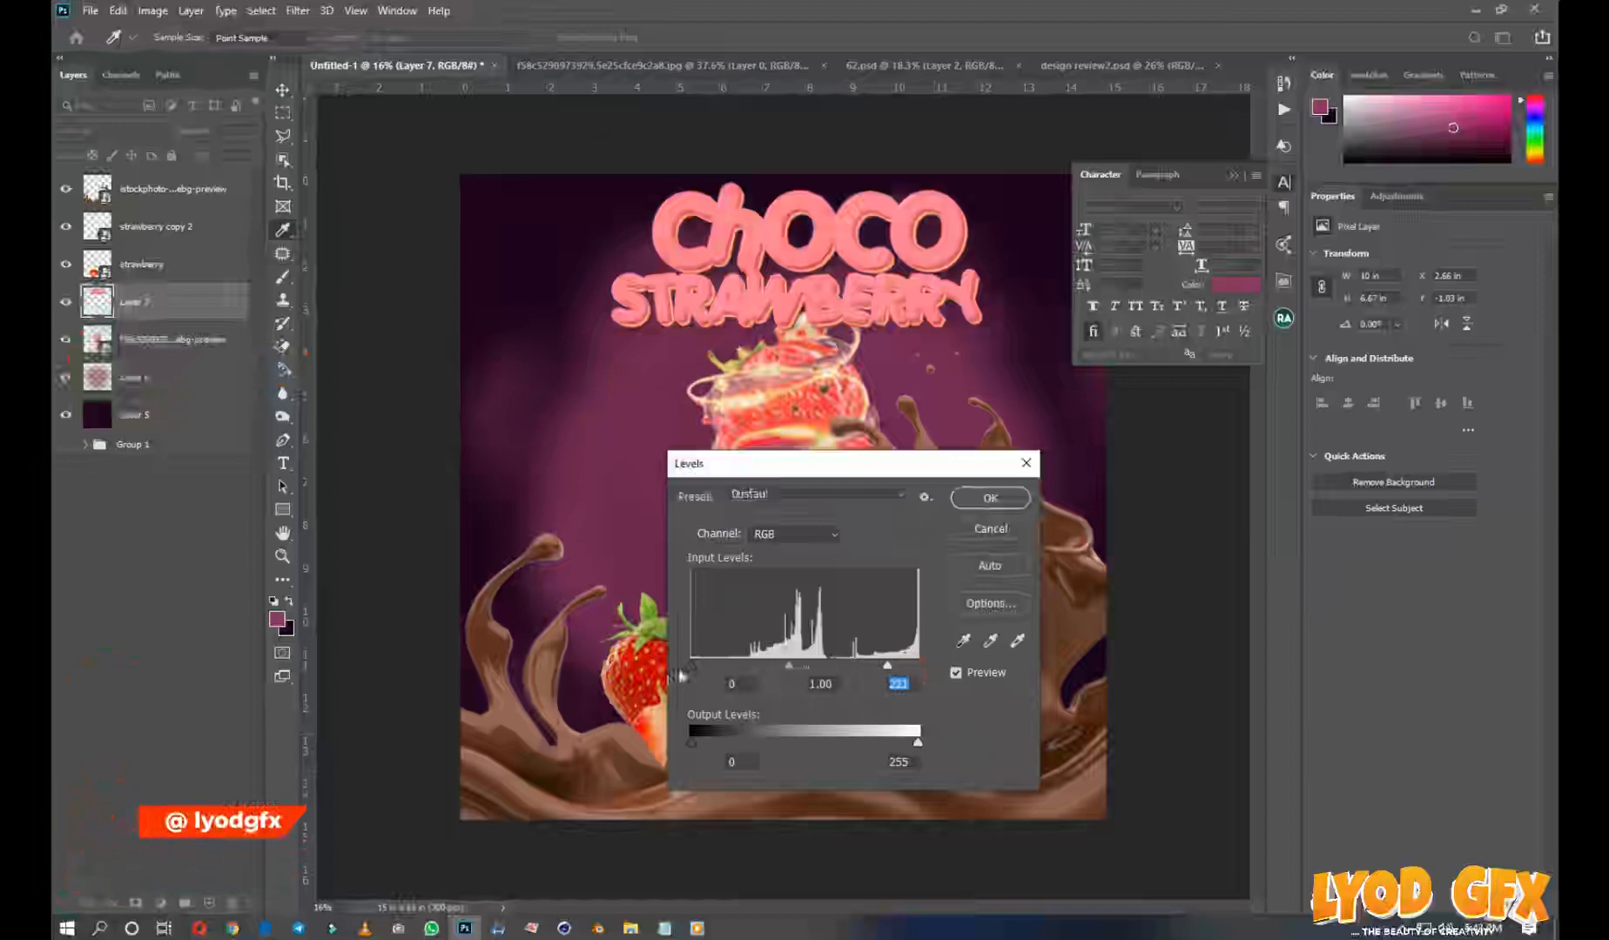
{"action": "left_click_drag", "start_coordinate": [720, 668], "coordinate": [736, 668]}
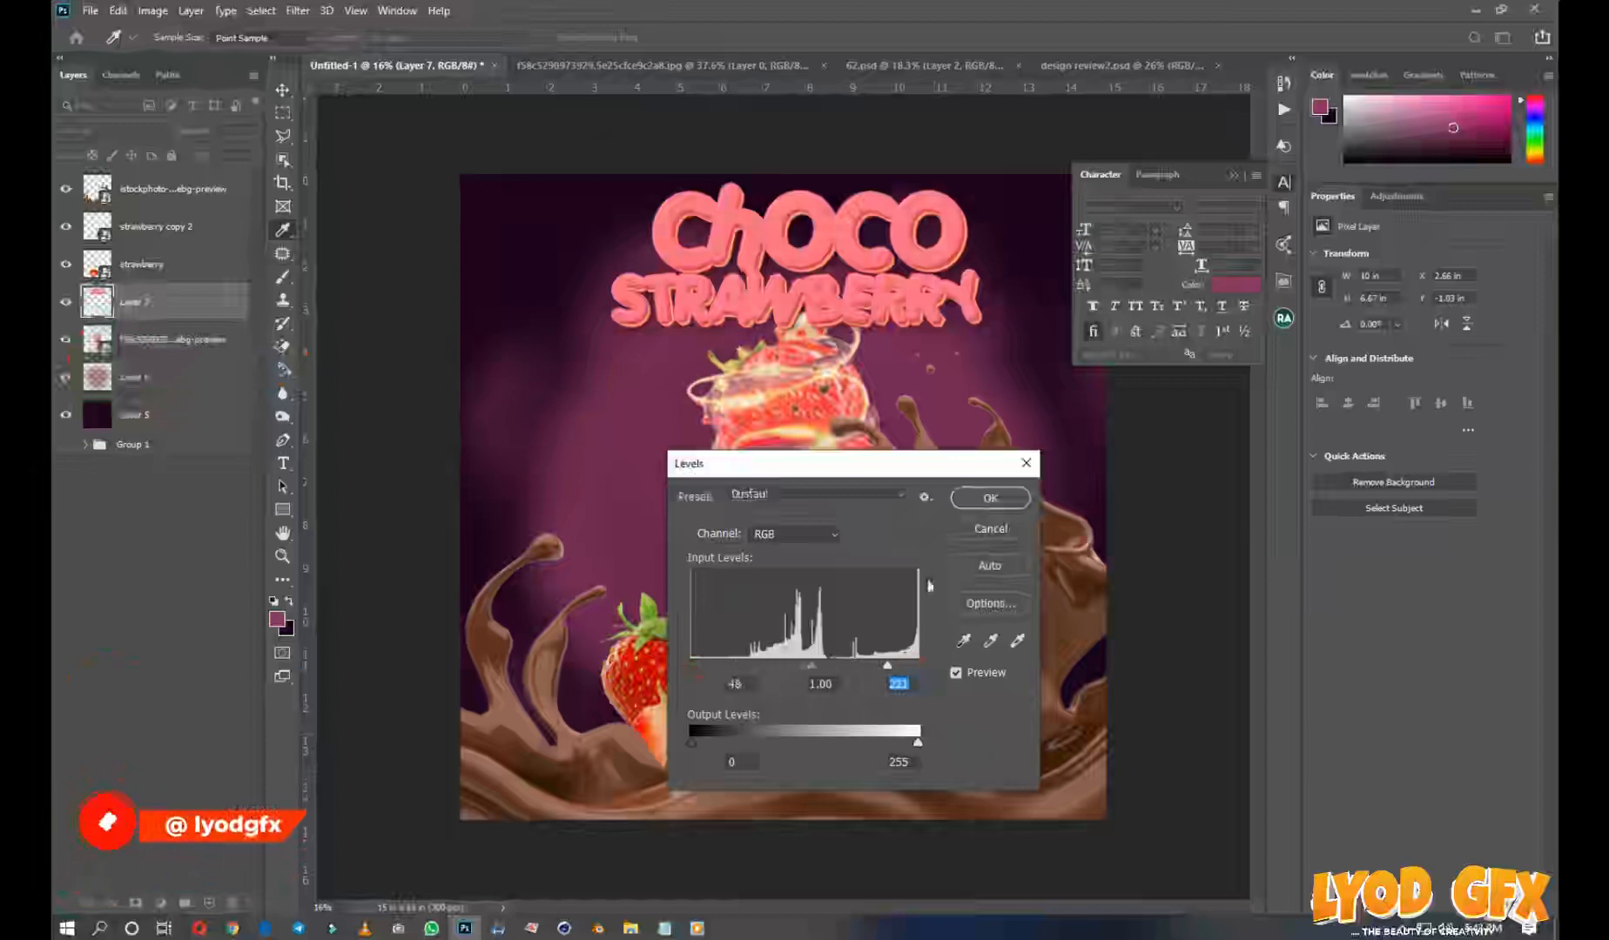
{"action": "left_click", "coordinate": [975, 497]}
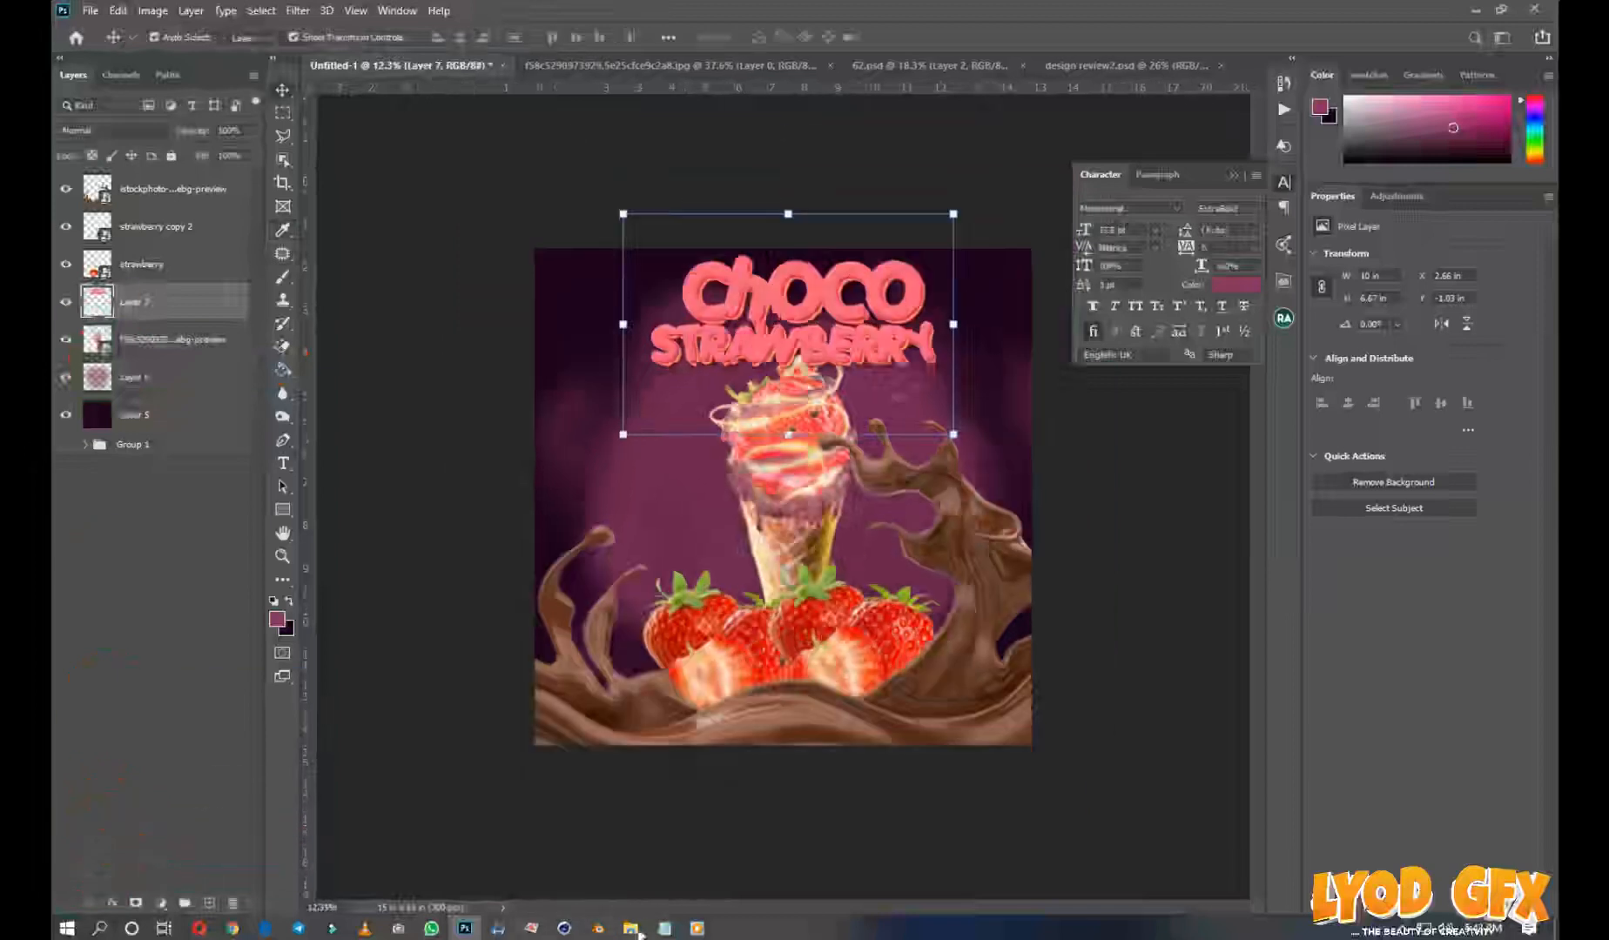
Place the cut strawberry pieces image, enlarge it to about 282%, and move it into the flyer's upper-left corner
{"action": "mouse_move", "coordinate": [633, 928]}
{"action": "left_click", "coordinate": [710, 838]}
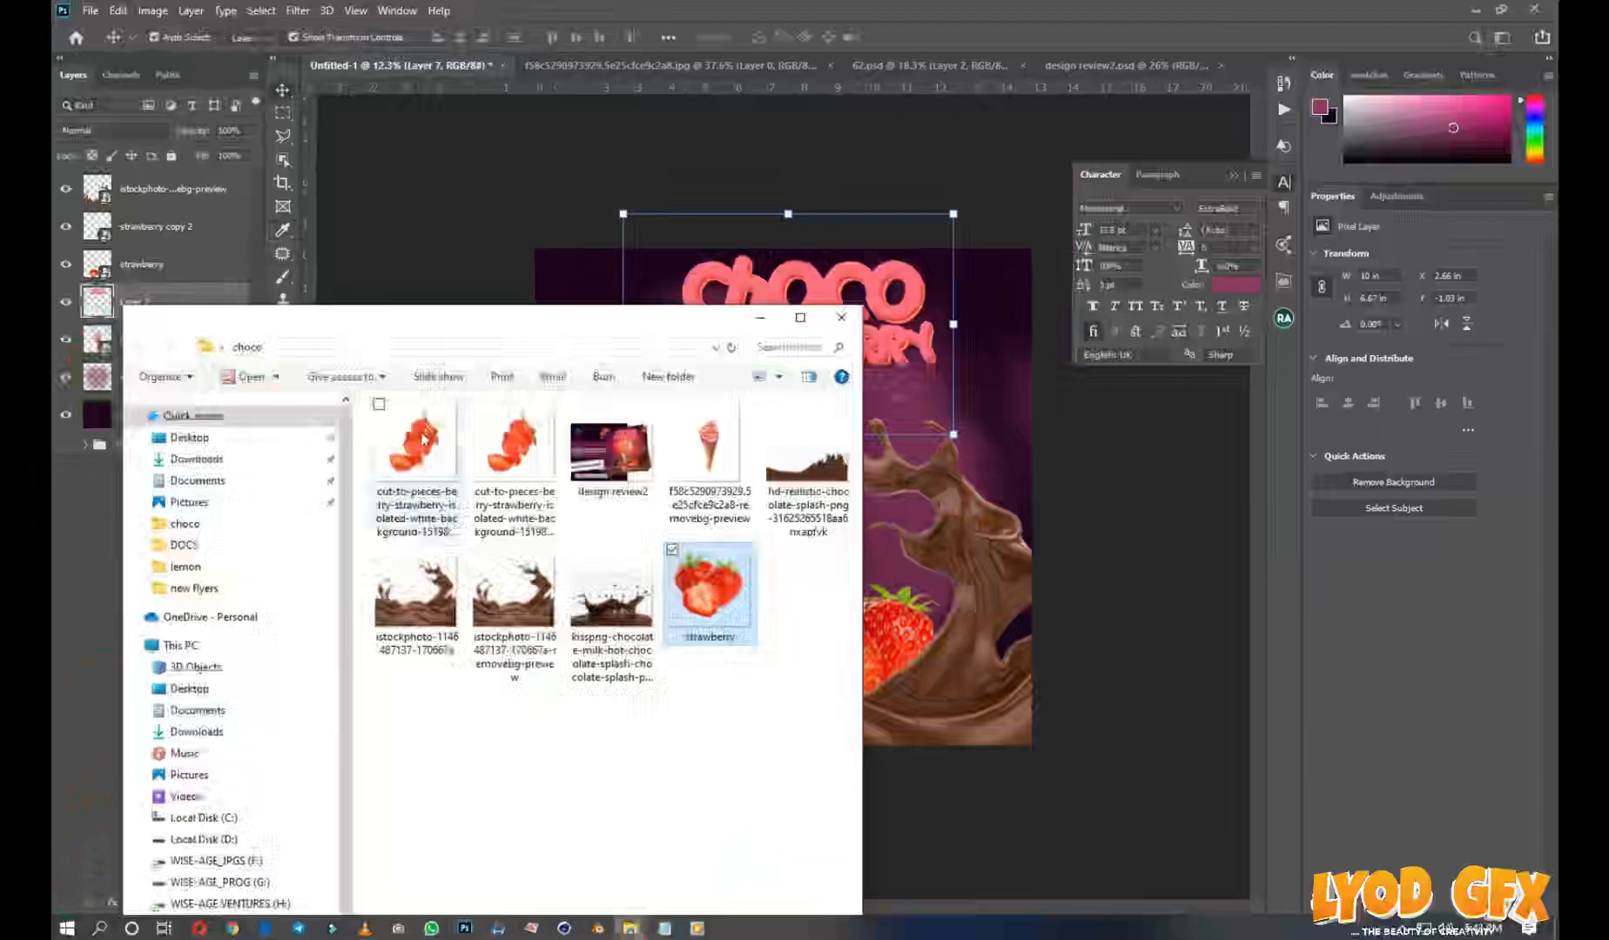
{"action": "left_click_drag", "start_coordinate": [424, 440], "coordinate": [612, 237]}
{"action": "left_click_drag", "start_coordinate": [533, 445], "coordinate": [621, 233]}
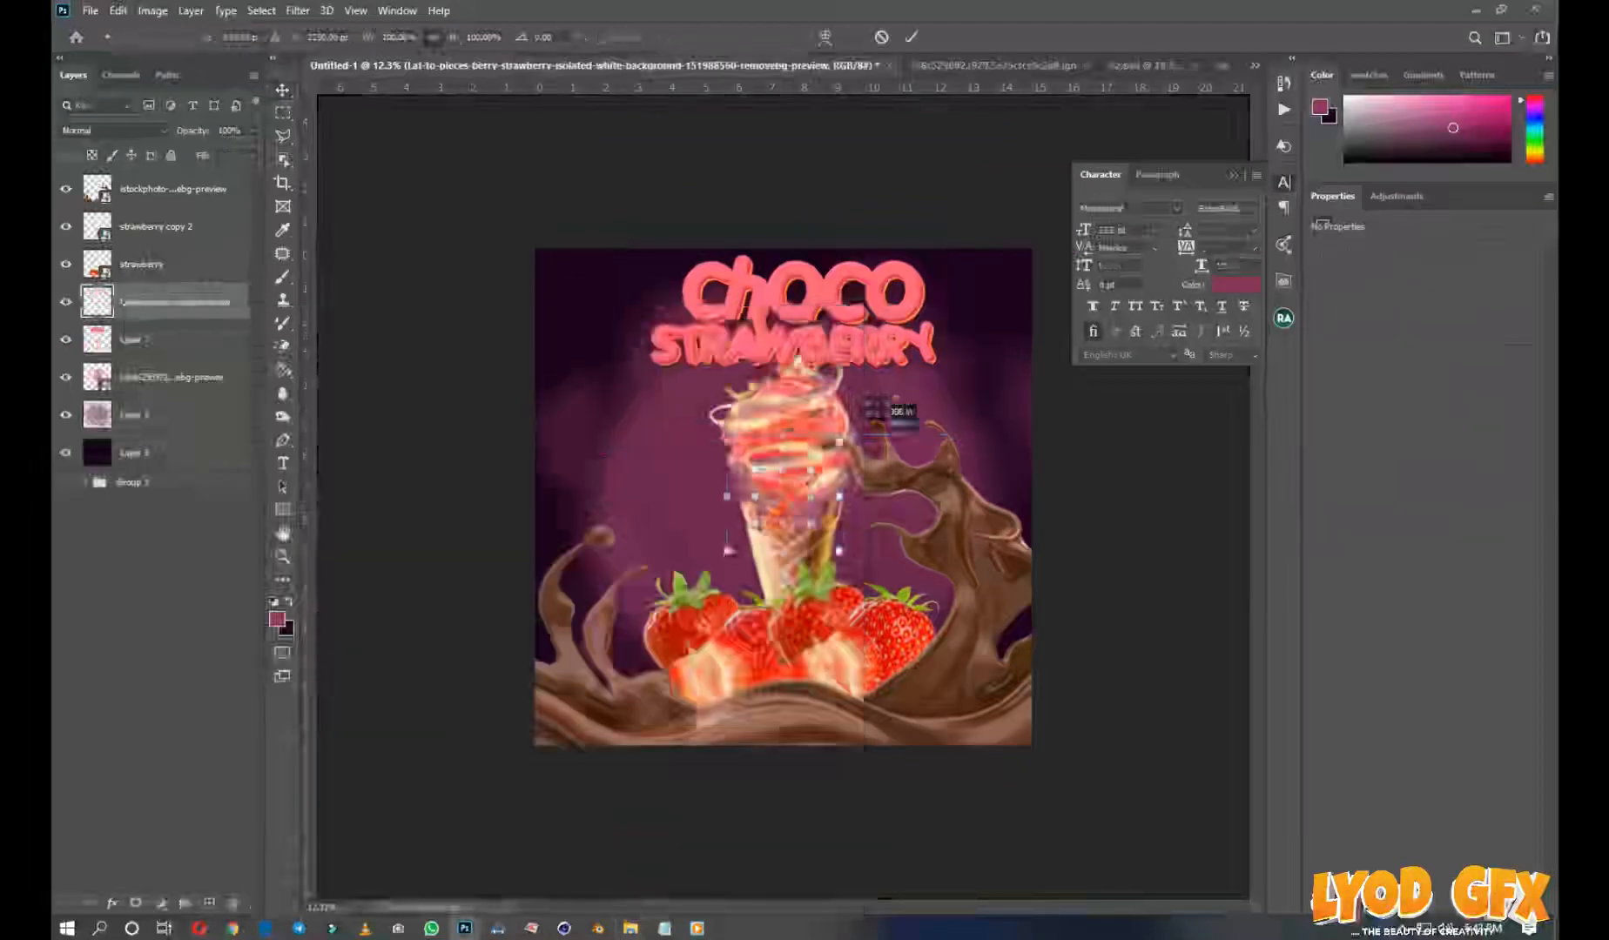
{"action": "left_click_drag", "start_coordinate": [839, 442], "coordinate": [860, 421]}
{"action": "left_click_drag", "start_coordinate": [814, 518], "coordinate": [605, 249]}
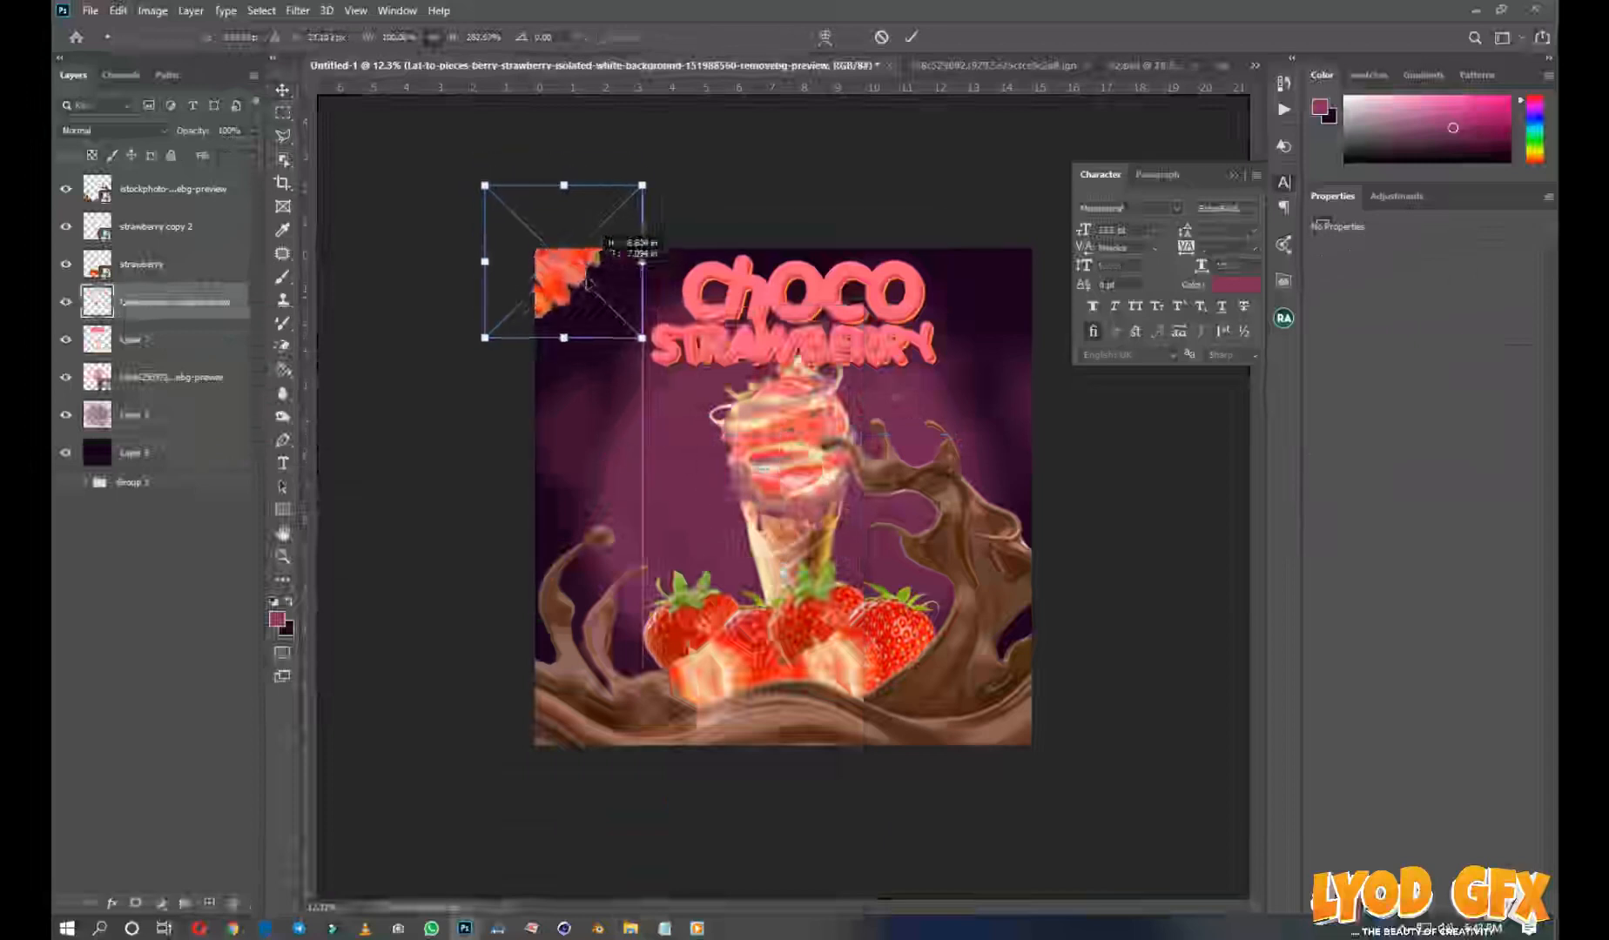
{"action": "left_click", "coordinate": [910, 41]}
Duplicate the strawberry pieces into the flyer's upper-right corner, enlarge the copy slightly, and shift it inward
{"action": "left_click_drag", "start_coordinate": [571, 271], "coordinate": [1050, 252]}
{"action": "left_click", "coordinate": [1236, 176]}
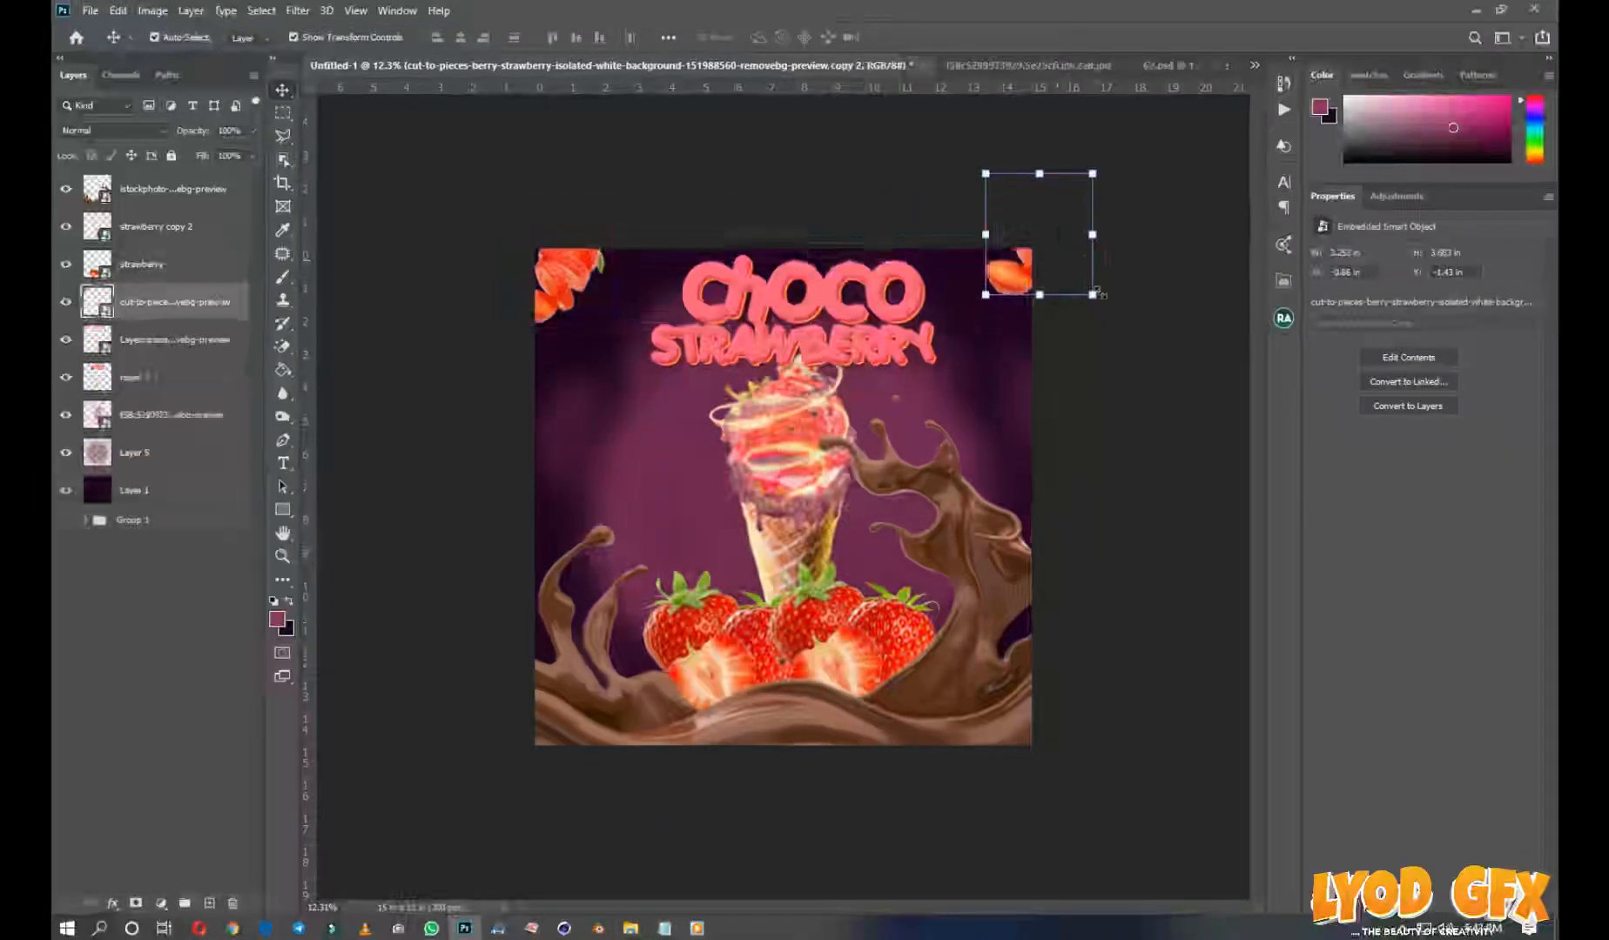
{"action": "key", "text": "ctrl+t"}
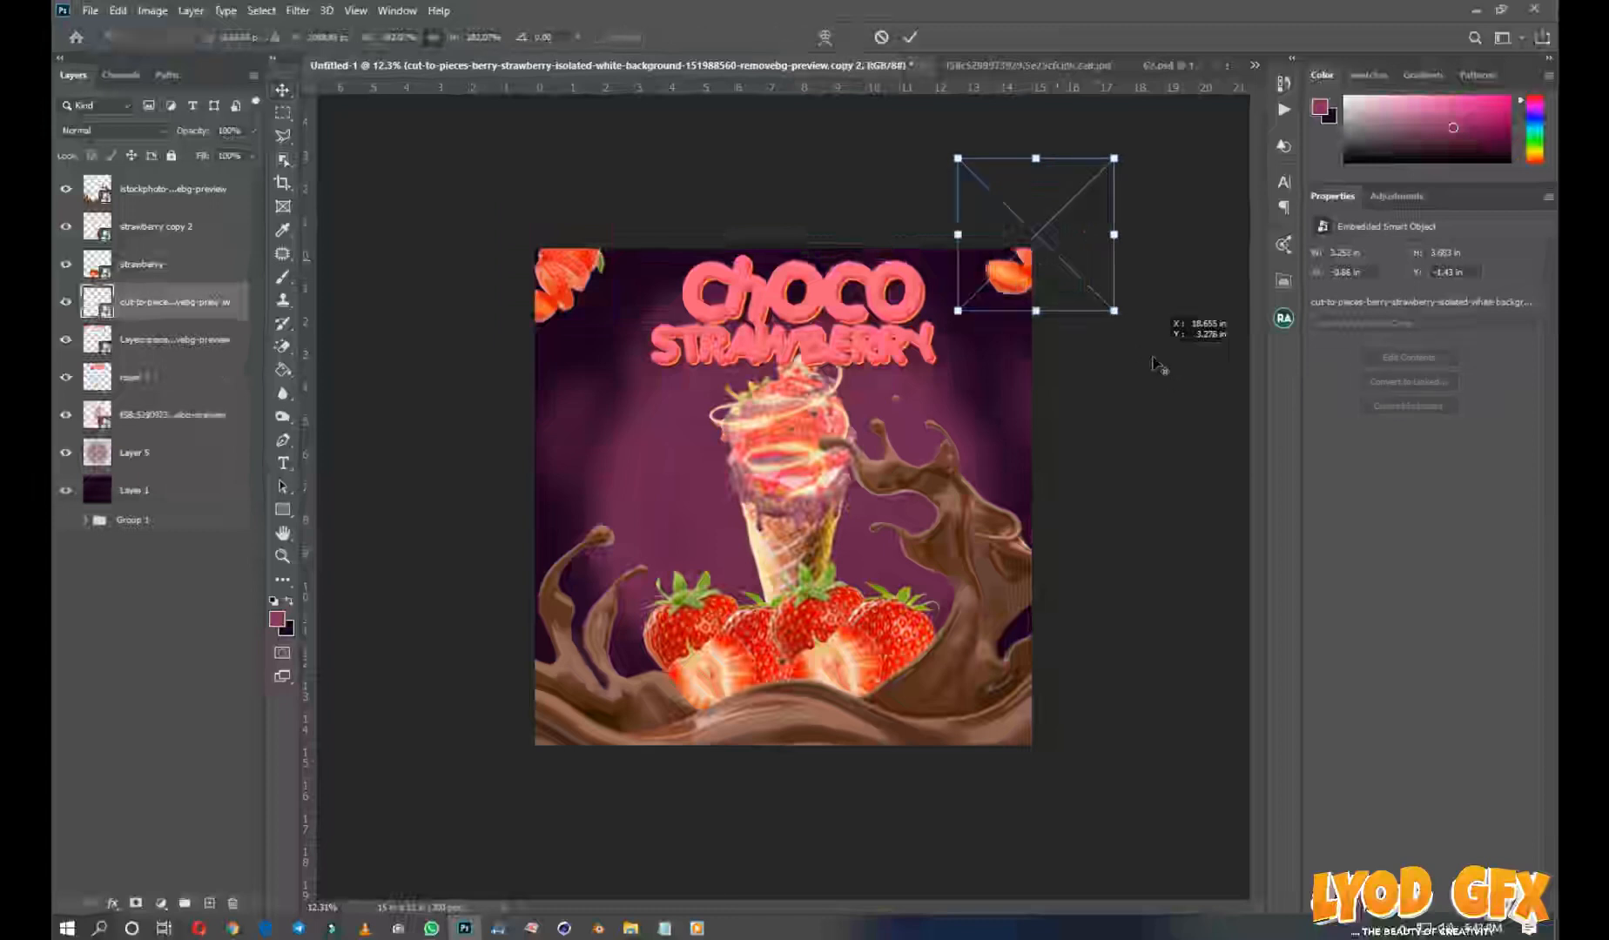
{"action": "left_click_drag", "start_coordinate": [1114, 310], "coordinate": [1131, 327]}
{"action": "left_click_drag", "start_coordinate": [1003, 280], "coordinate": [976, 271]}
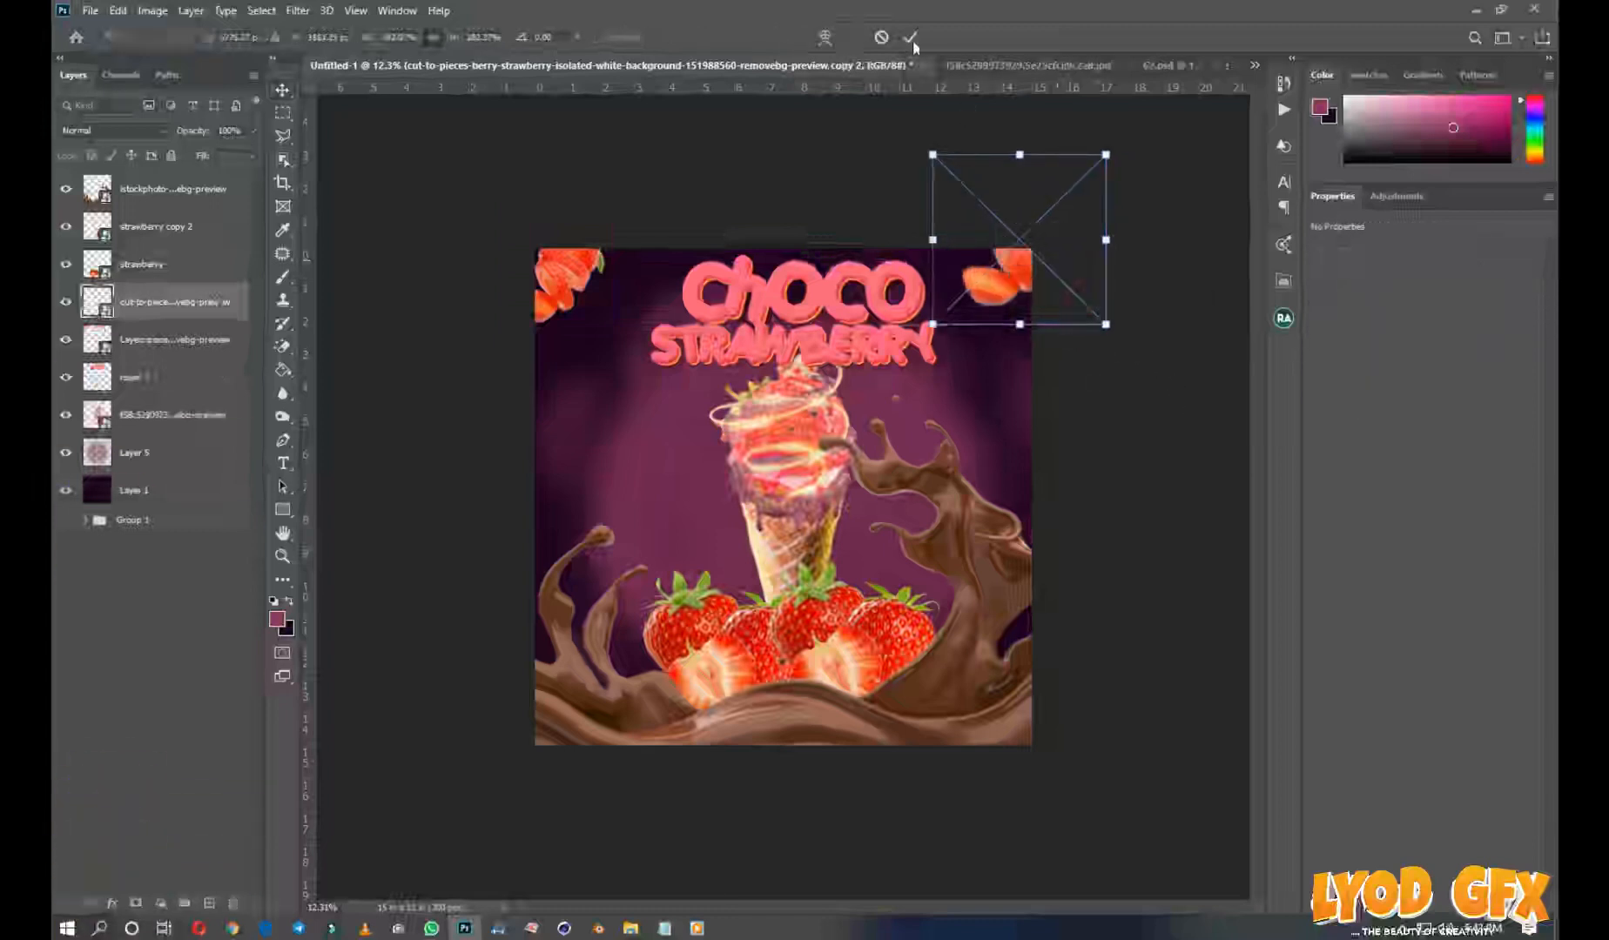
{"action": "key", "text": "Return"}
Blur the strawberry pieces in the flyer's upper-right corner with a Gaussian Blur of 89.9 pixels
{"action": "left_click", "coordinate": [297, 10]}
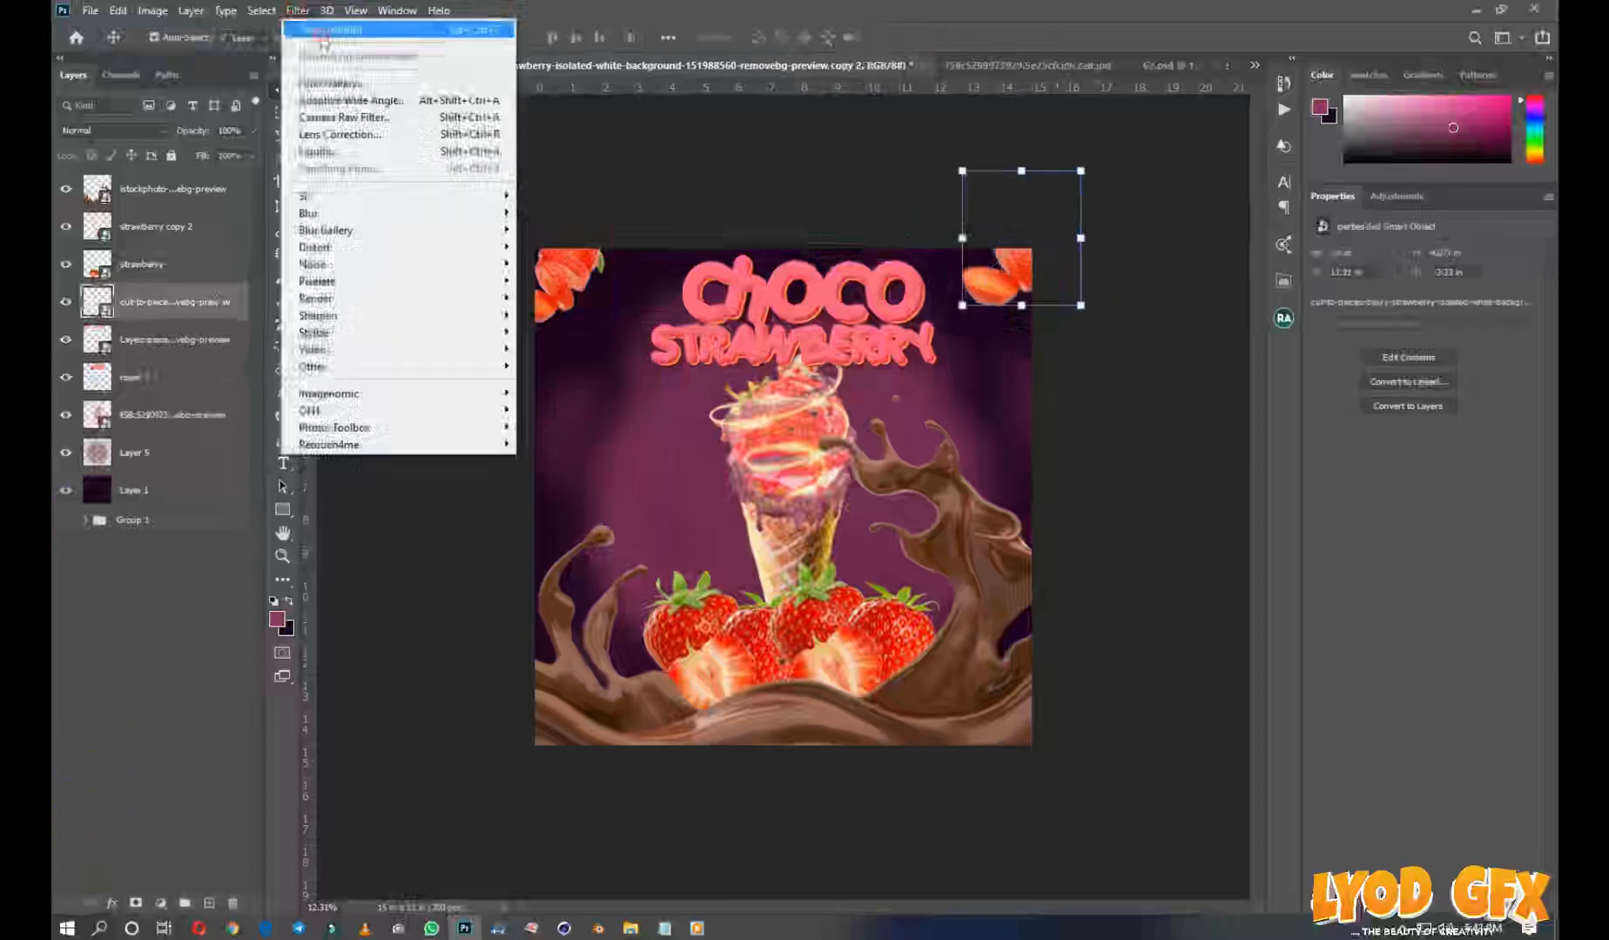
{"action": "left_click", "coordinate": [349, 23]}
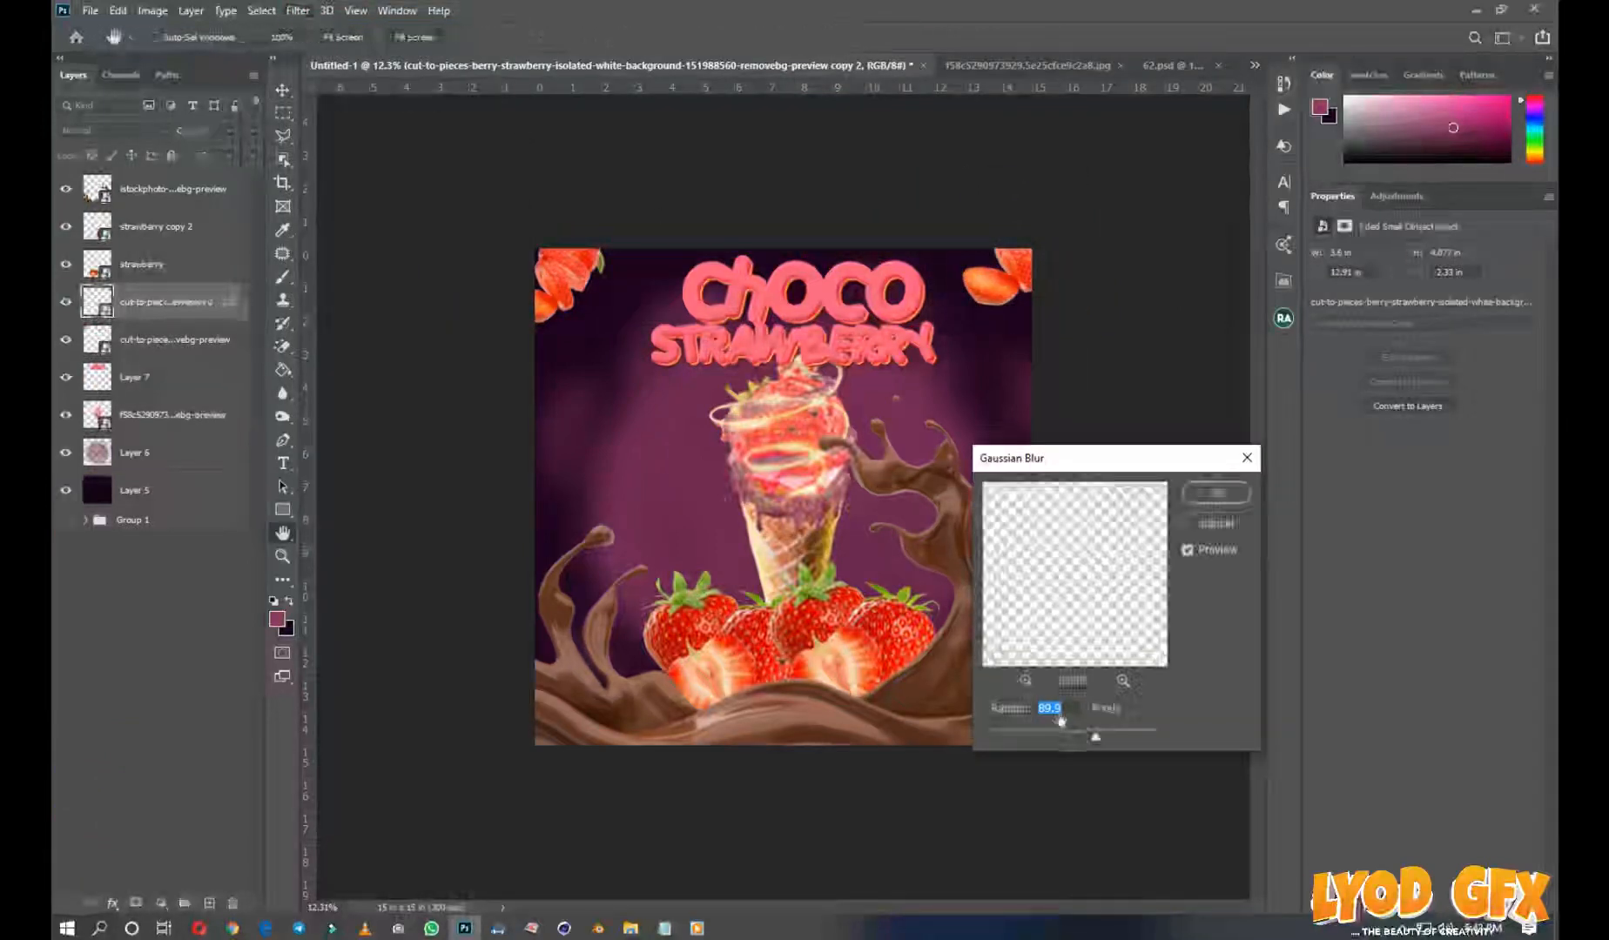
{"action": "left_click", "coordinate": [1215, 493]}
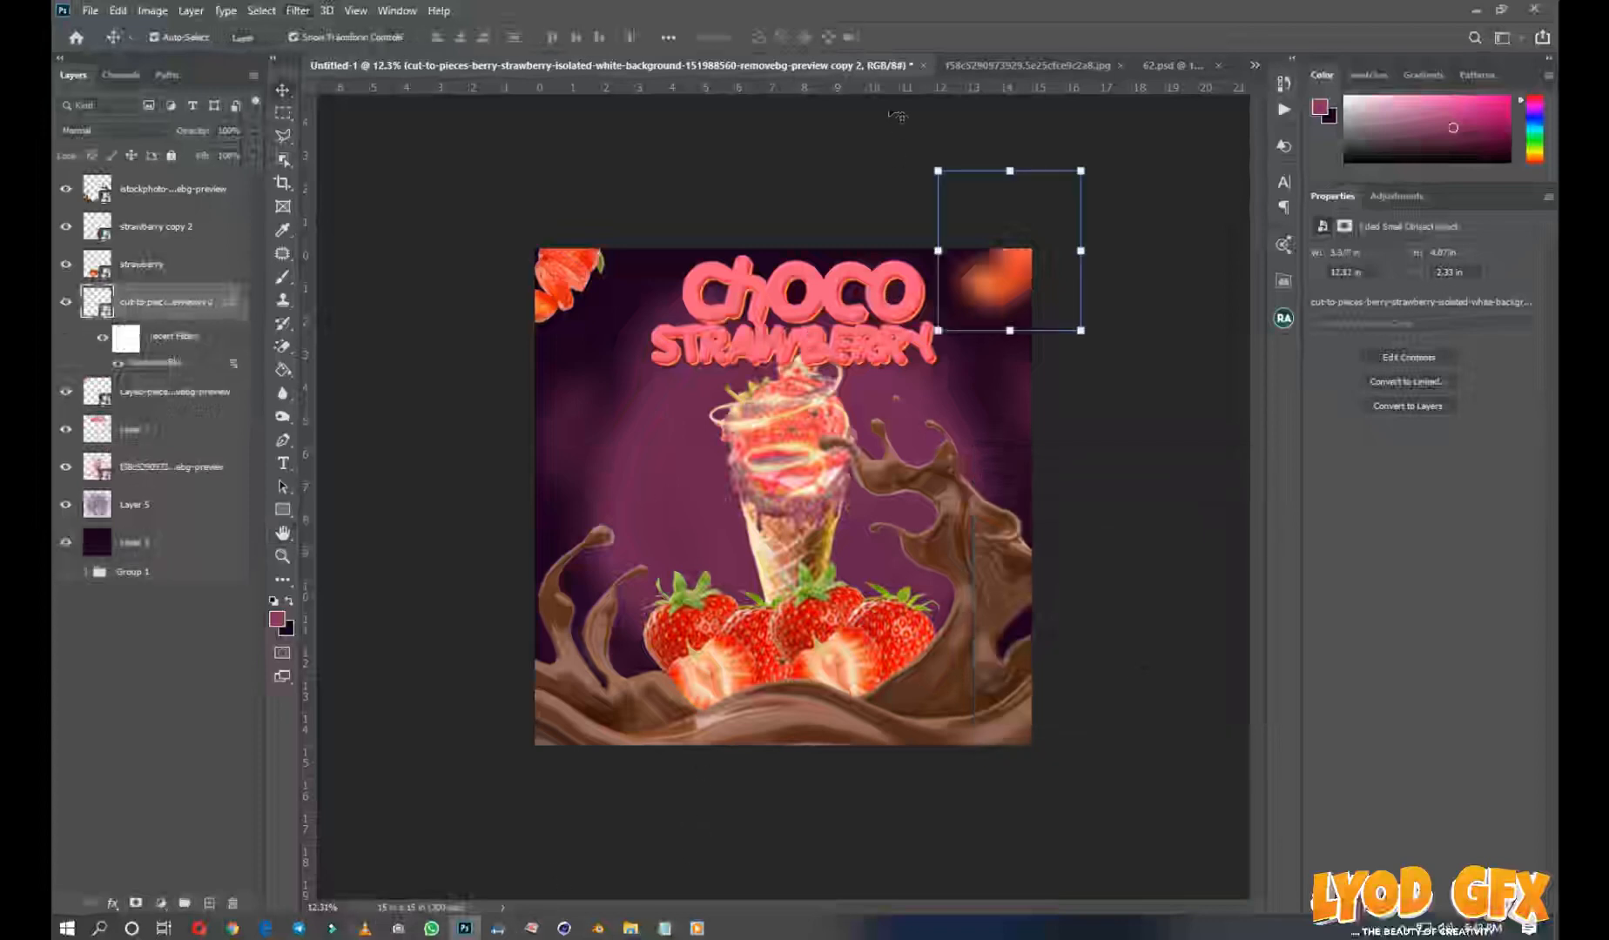
Place the light flash flare image from the choco folder, enlarge it to about 275%, and move it up over the cone
{"action": "left_click", "coordinate": [890, 15]}
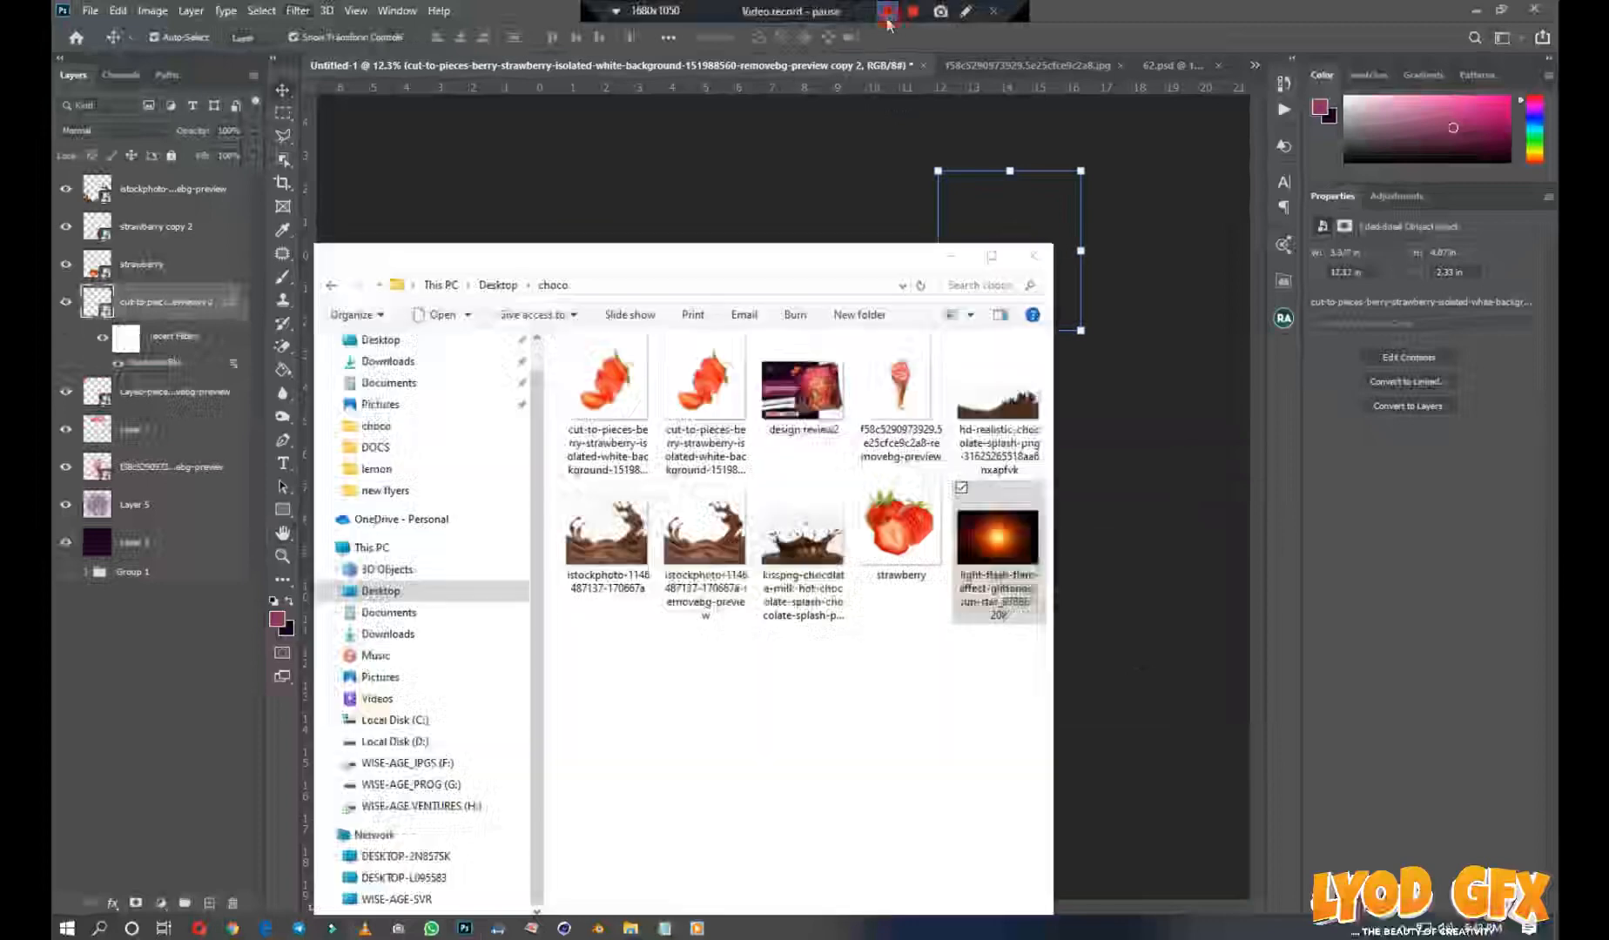
{"action": "left_click_drag", "start_coordinate": [998, 557], "coordinate": [1134, 694]}
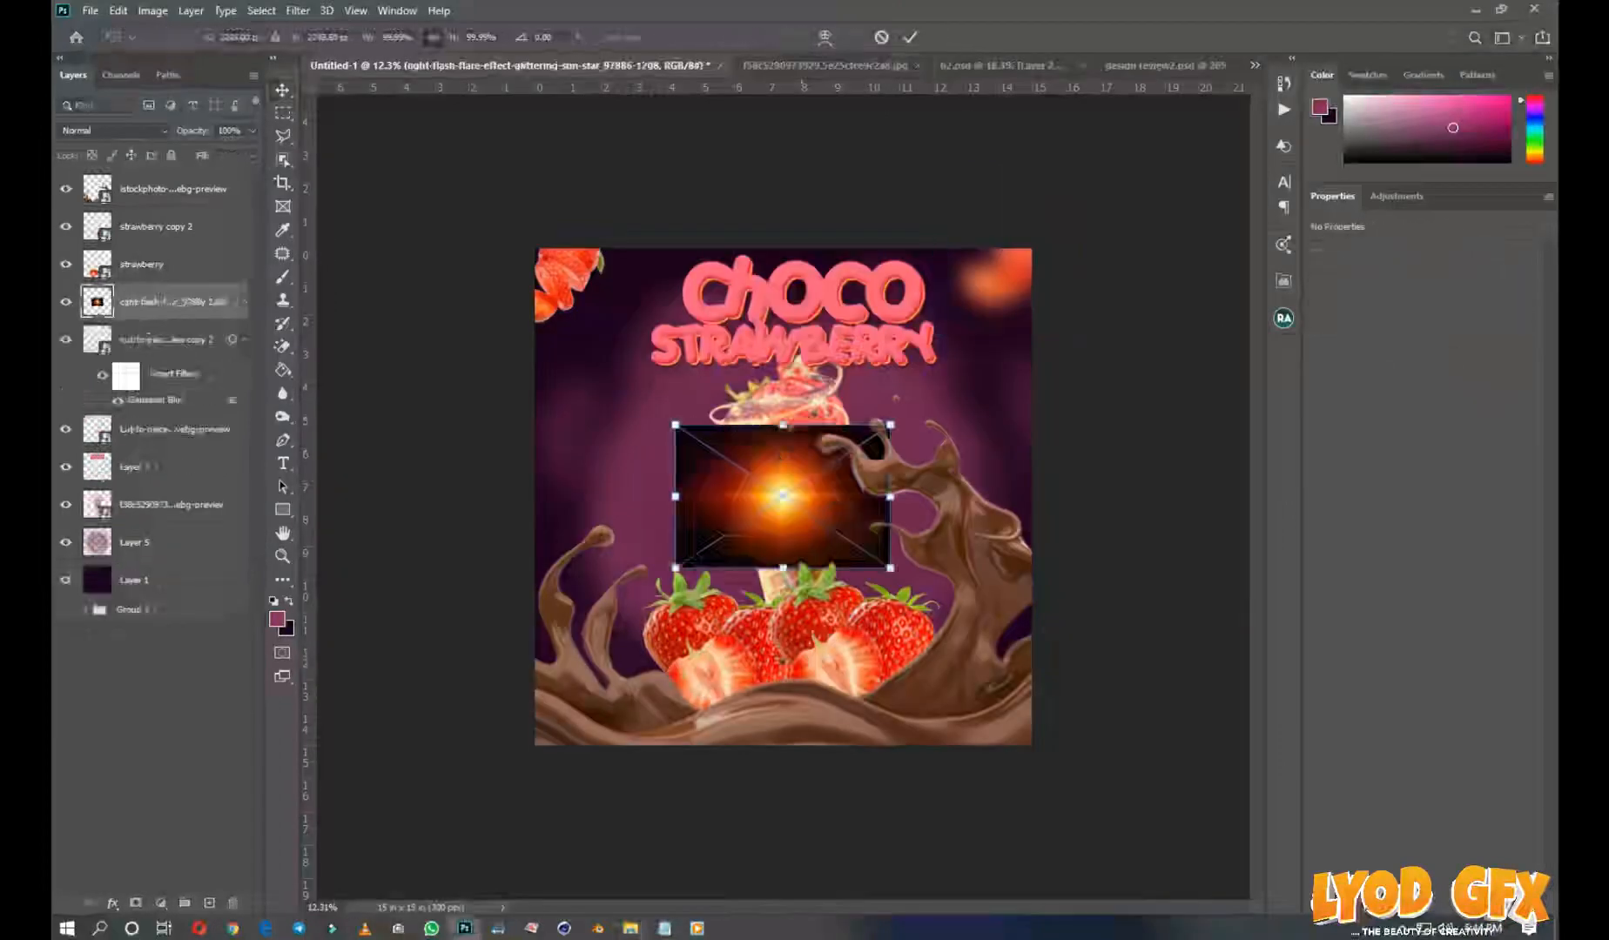
{"action": "left_click_drag", "start_coordinate": [890, 425], "coordinate": [1083, 299]}
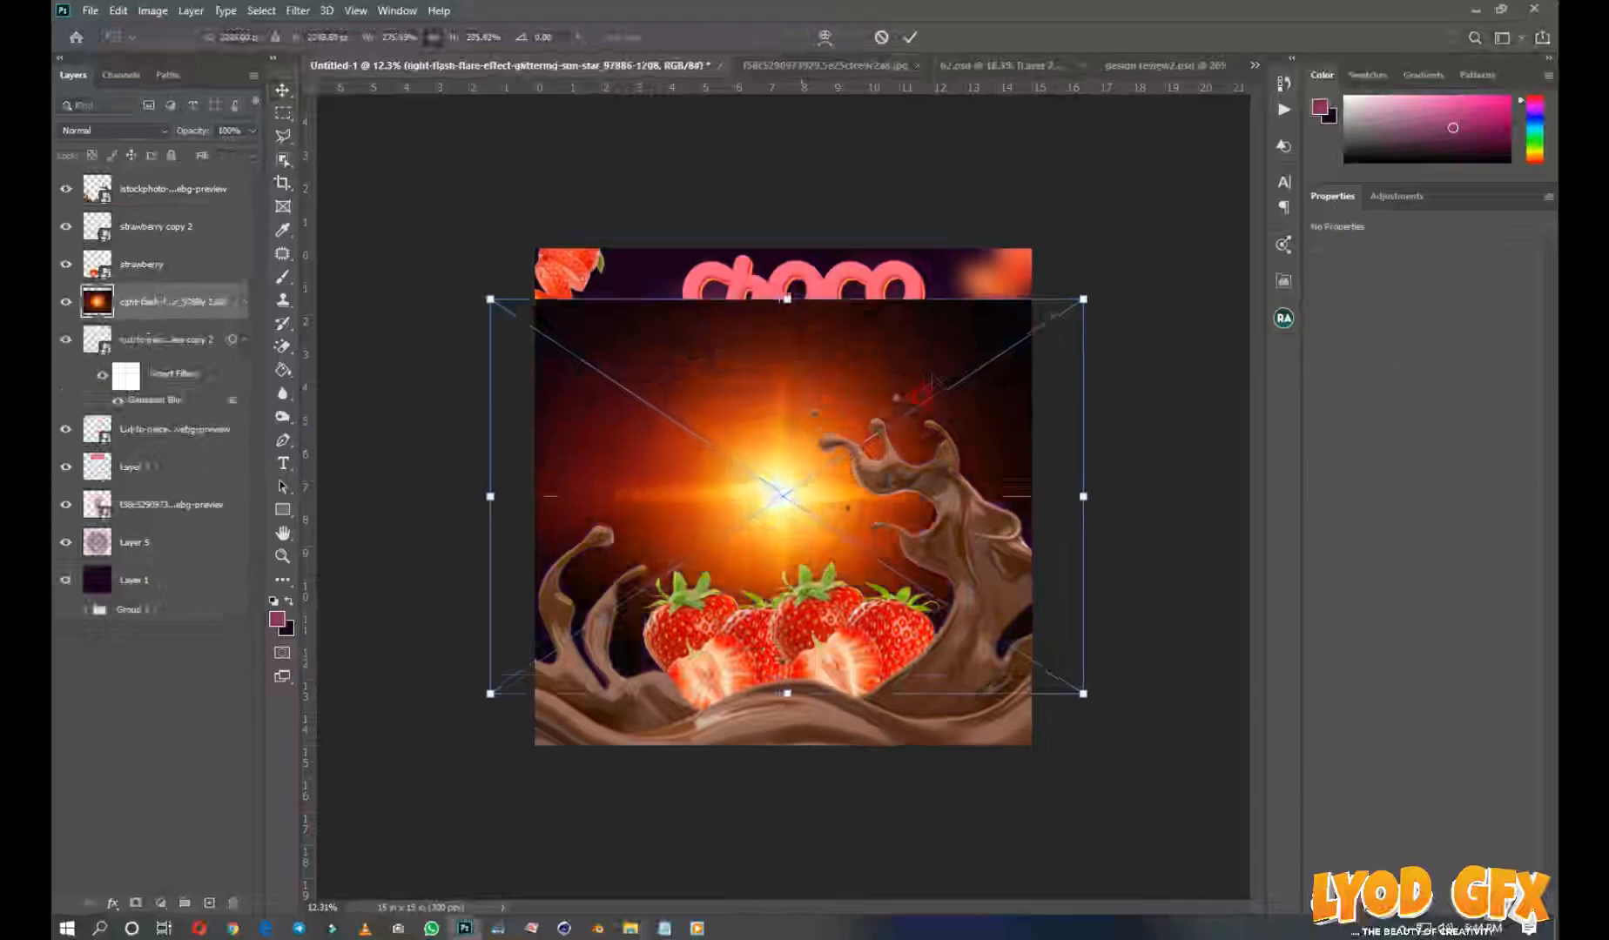
{"action": "mouse_move", "coordinate": [933, 380]}
{"action": "left_mouse_down"}
{"action": "mouse_move", "coordinate": [934, 319]}
{"action": "mouse_move", "coordinate": [949, 335]}
{"action": "left_mouse_up"}
{"action": "left_click", "coordinate": [912, 37]}
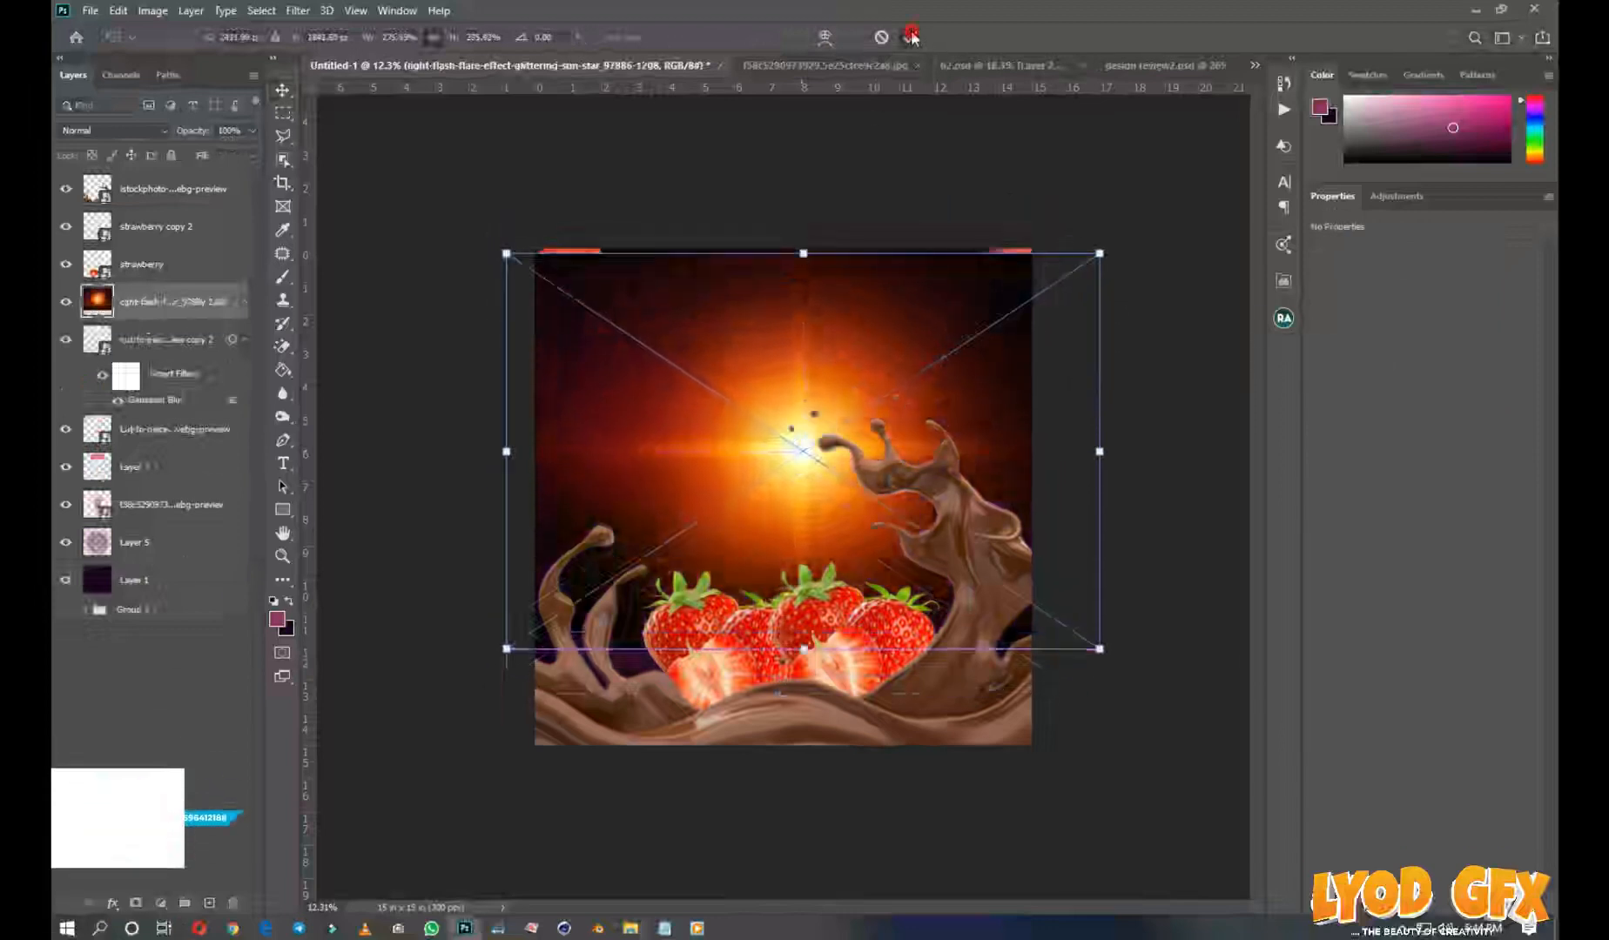
Set the light flare layer's blend mode to Screen and move it below the ice cream cone layer
{"action": "left_click", "coordinate": [111, 129]}
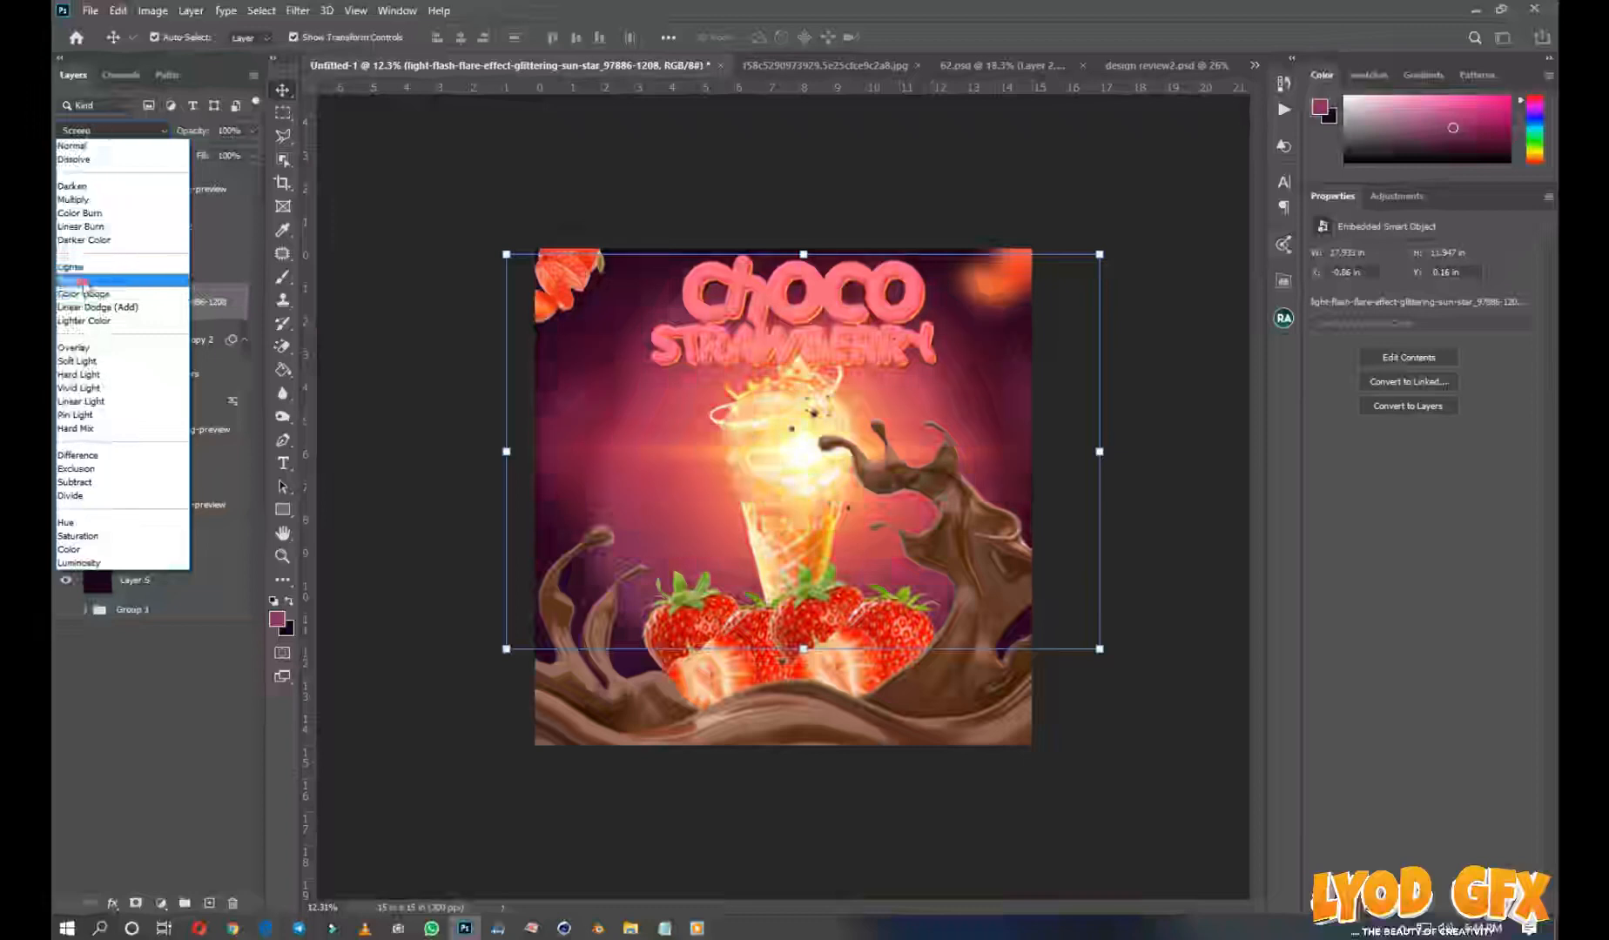
{"action": "left_click", "coordinate": [83, 280]}
{"action": "left_click_drag", "start_coordinate": [127, 294], "coordinate": [100, 525]}
Enlarge the light flare to about 306% so it extends well past the flyer's sides
{"action": "left_click", "coordinate": [1101, 253]}
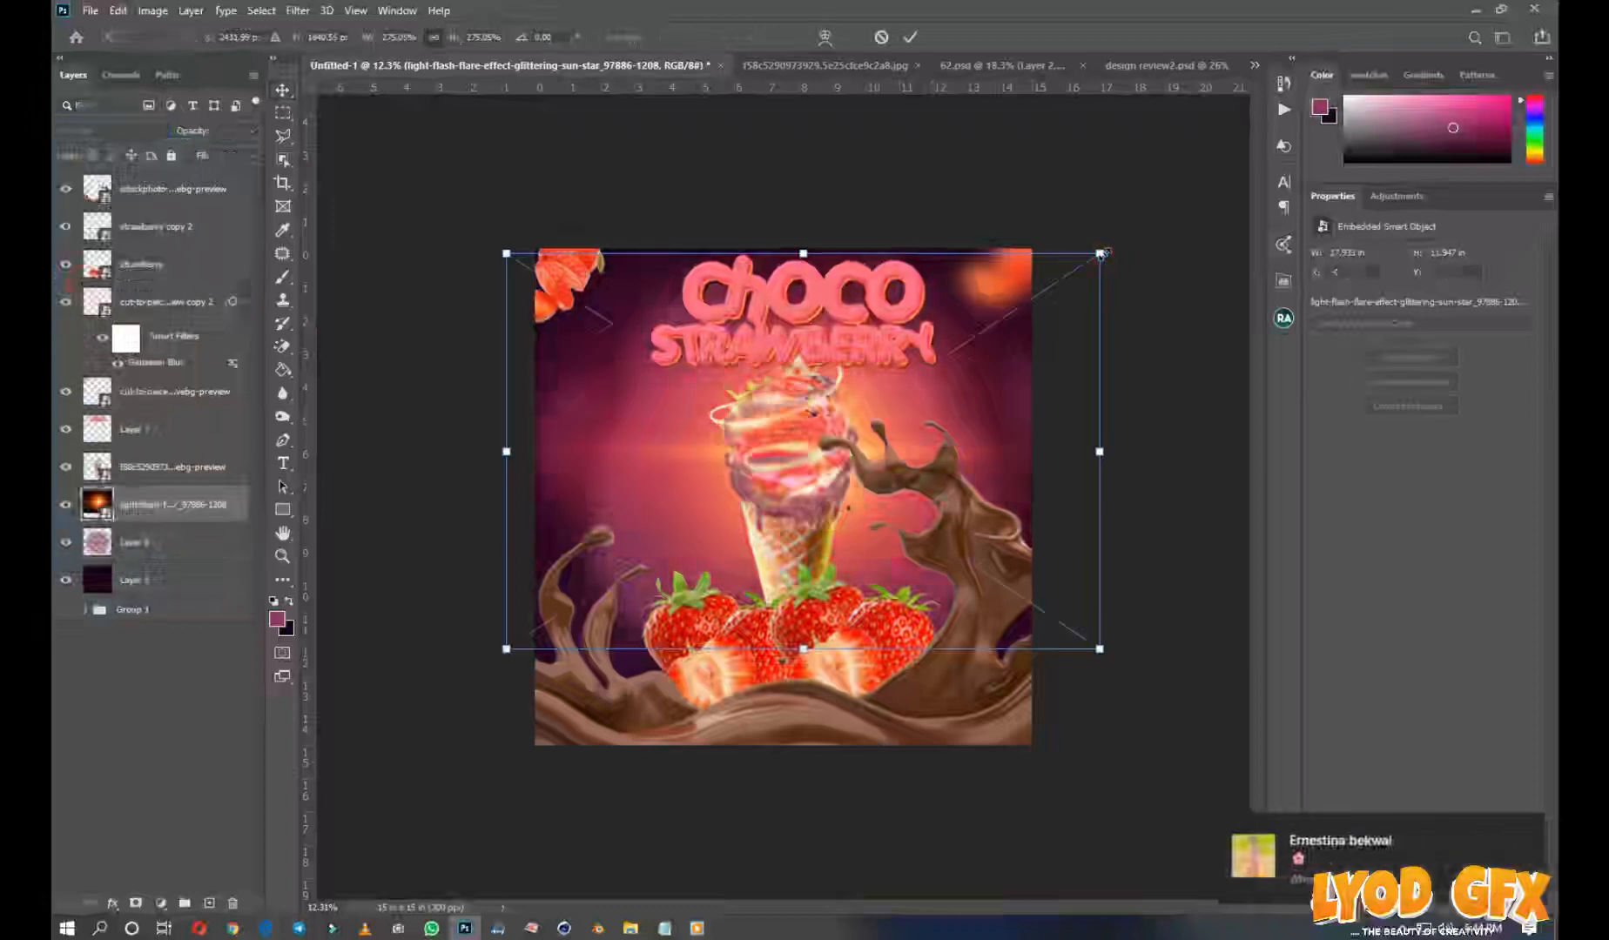
{"action": "left_click_drag", "start_coordinate": [1104, 250], "coordinate": [1149, 222]}
{"action": "left_click_drag", "start_coordinate": [982, 427], "coordinate": [983, 435]}
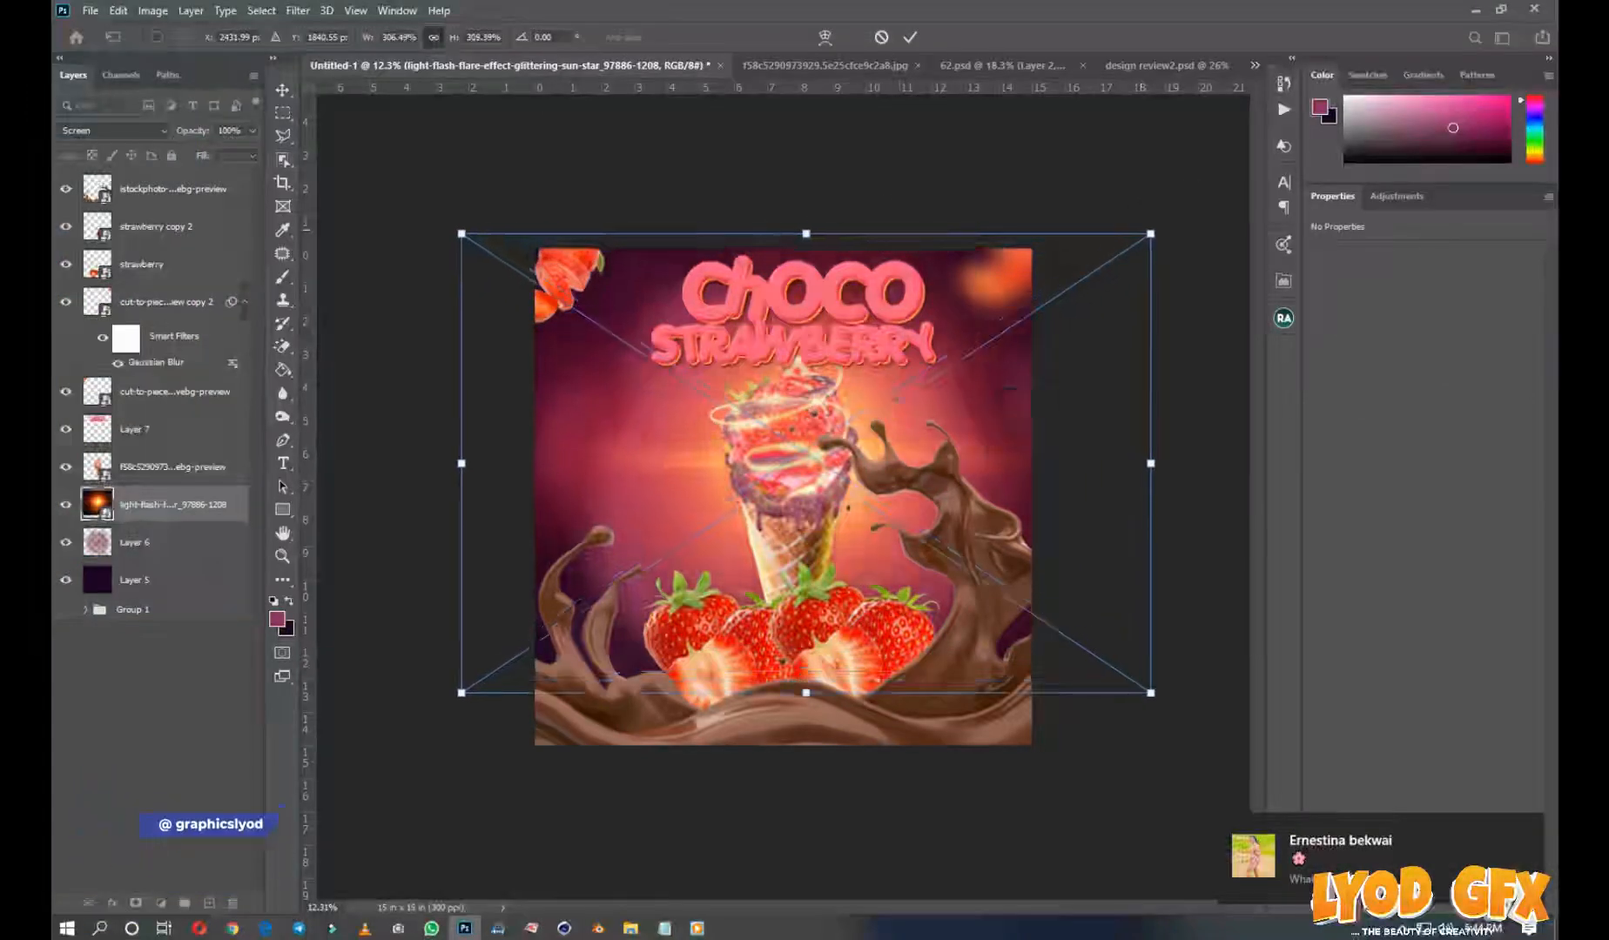
{"action": "left_click", "coordinate": [910, 37]}
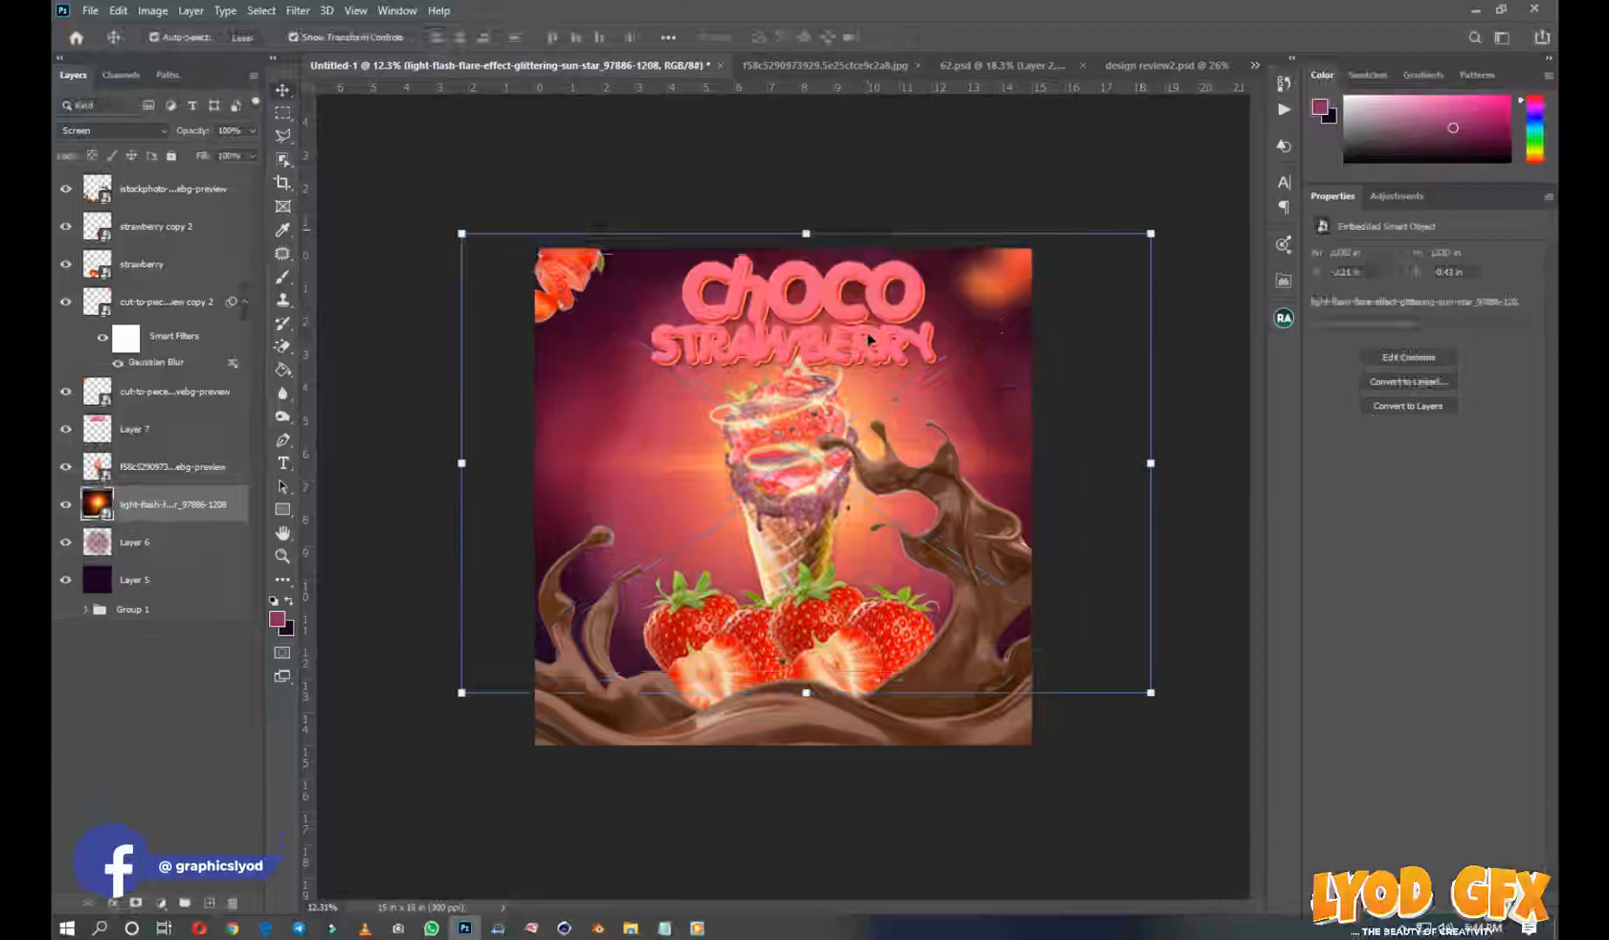
Add a layer mask to the light flare and fade its outer areas with a soft 5000 px black brush
{"action": "scroll", "coordinate": [866, 344], "scroll_direction": "down", "scroll_amount": 2}
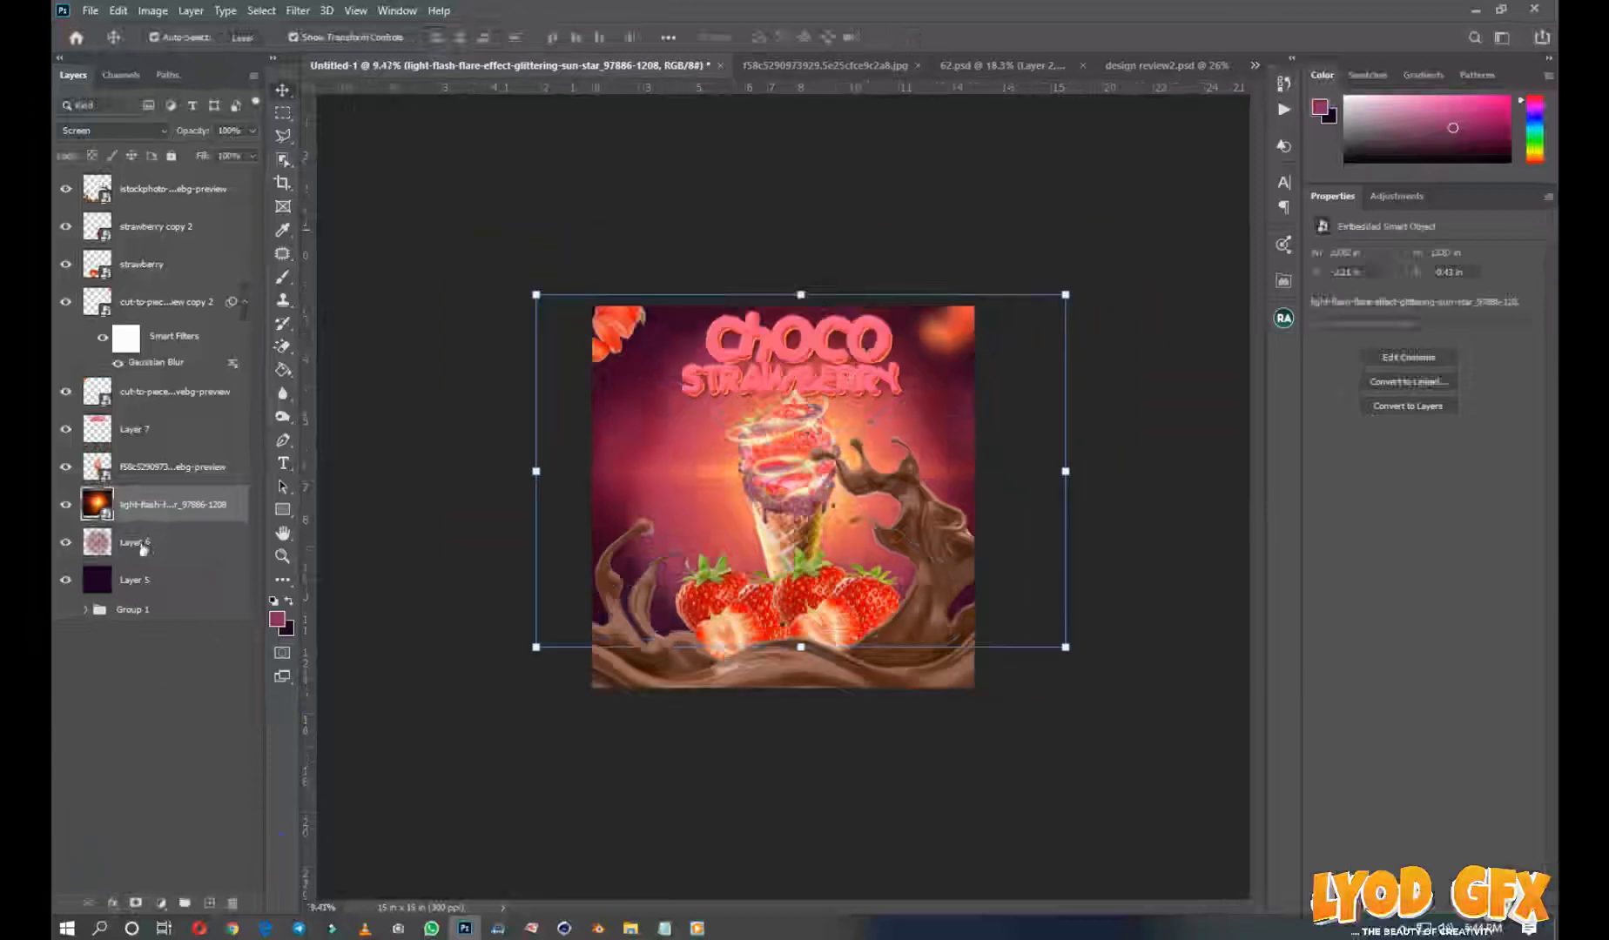
{"action": "left_click", "coordinate": [137, 905]}
{"action": "key", "text": "d"}
{"action": "key", "text": "b"}
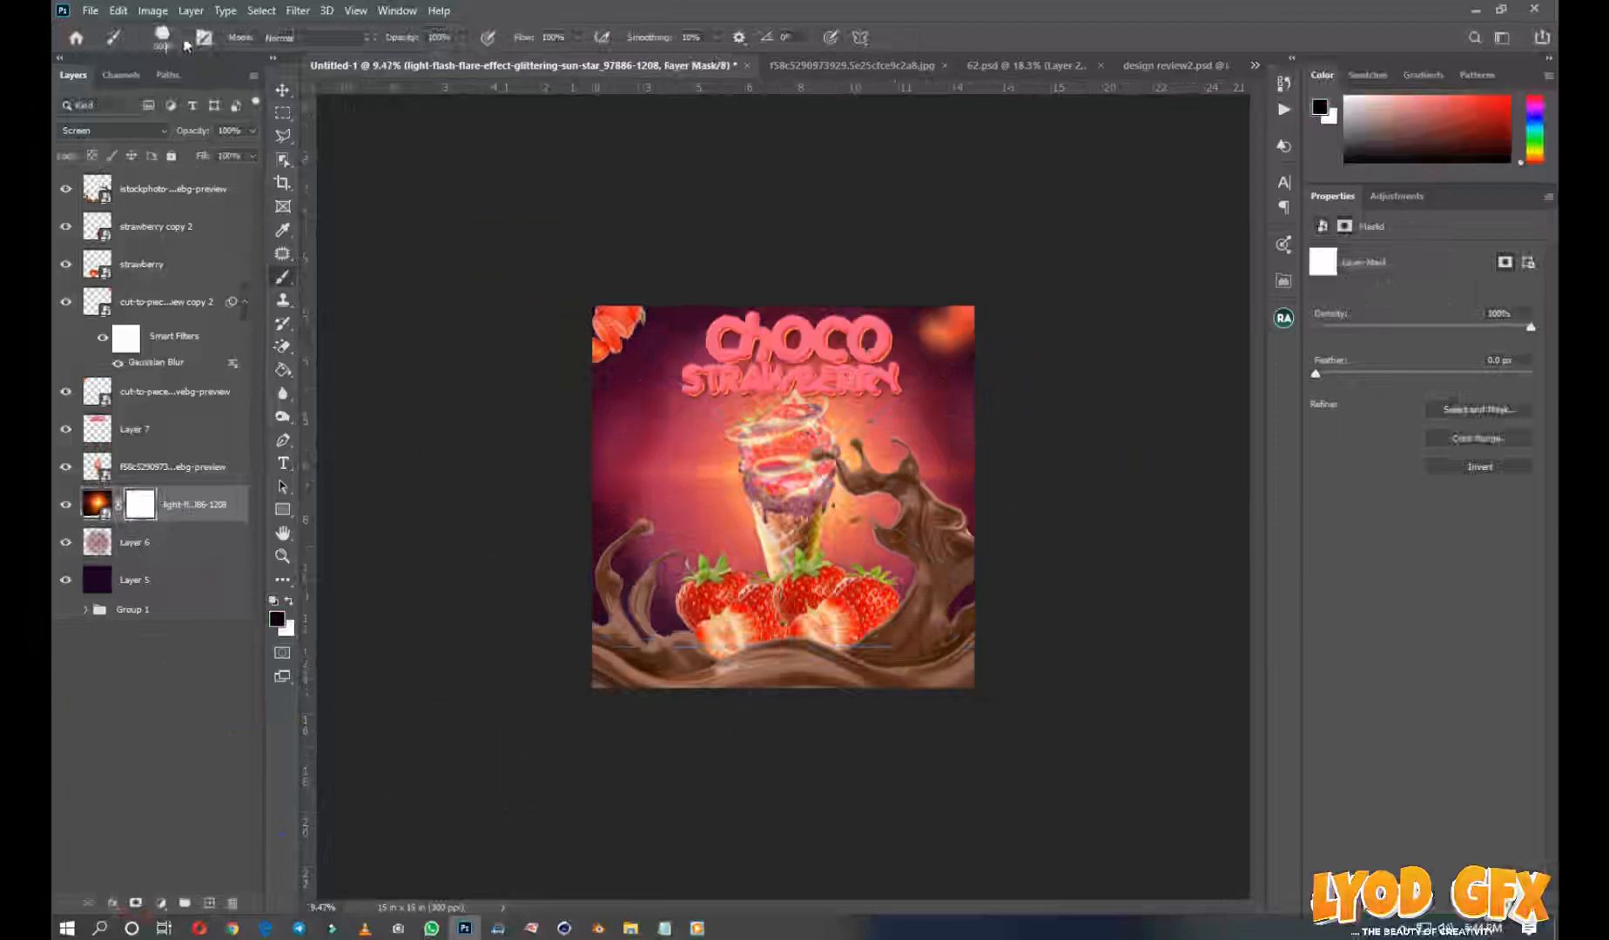
{"action": "left_click", "coordinate": [182, 40]}
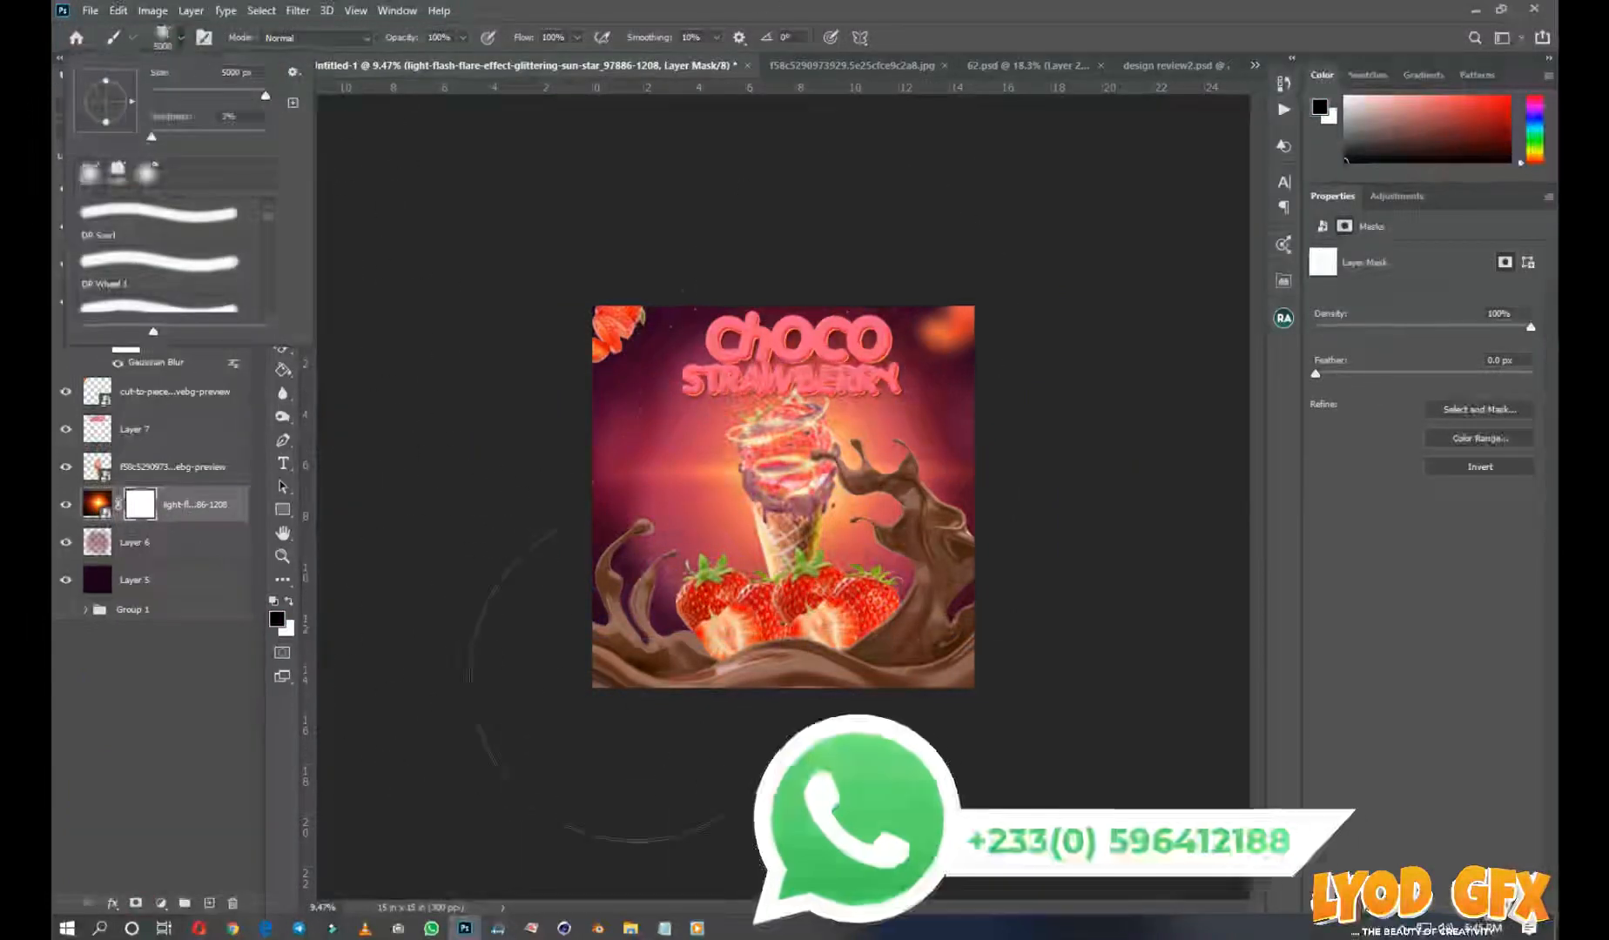
{"action": "left_click", "coordinate": [503, 716]}
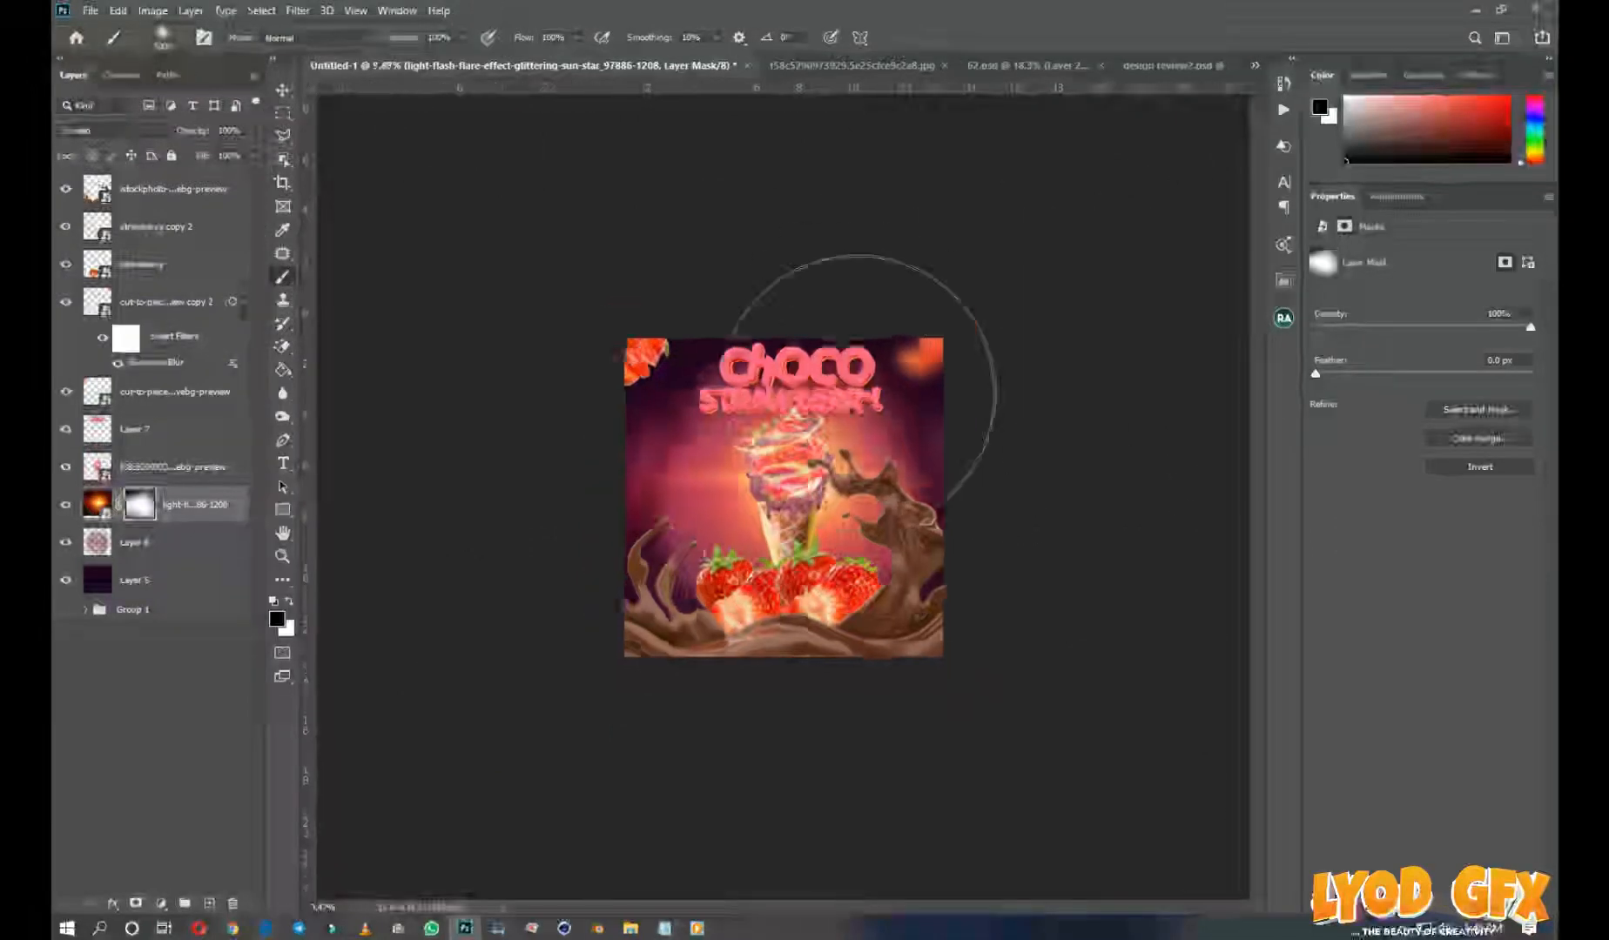
{"action": "scroll", "coordinate": [855, 395], "scroll_direction": "up", "scroll_amount": 3}
{"action": "key", "text": "v"}
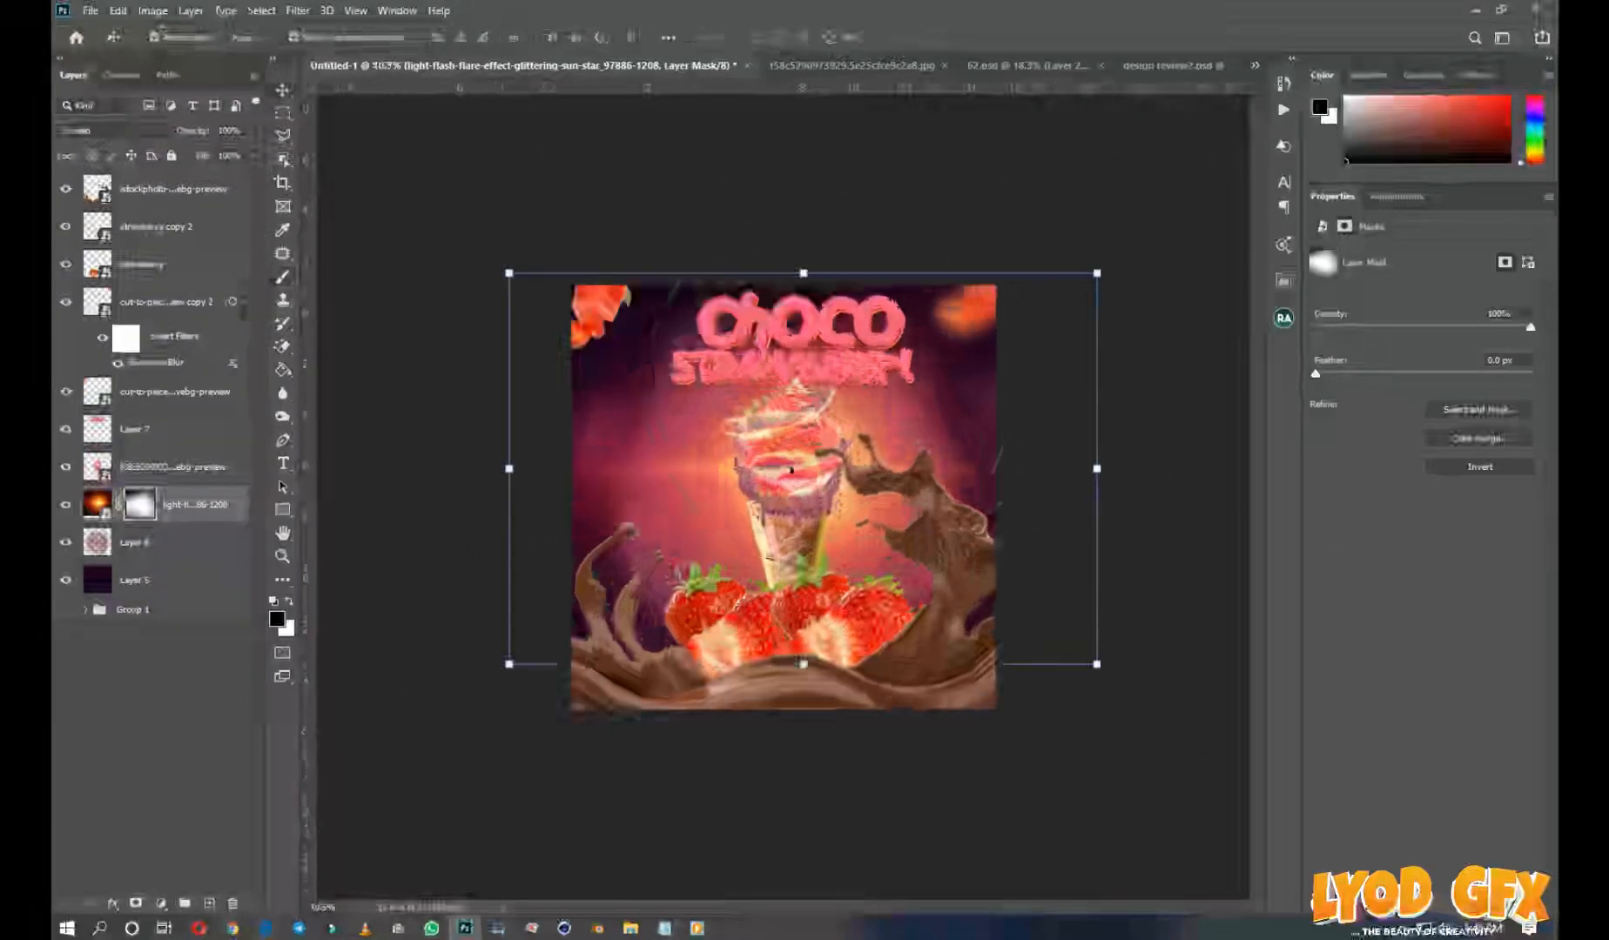
{"action": "left_click_drag", "start_coordinate": [791, 470], "coordinate": [782, 456]}
{"action": "left_click", "coordinate": [1134, 481]}
Add a new empty layer above all the other layers
{"action": "scroll", "coordinate": [881, 467], "scroll_direction": "up", "scroll_amount": 3}
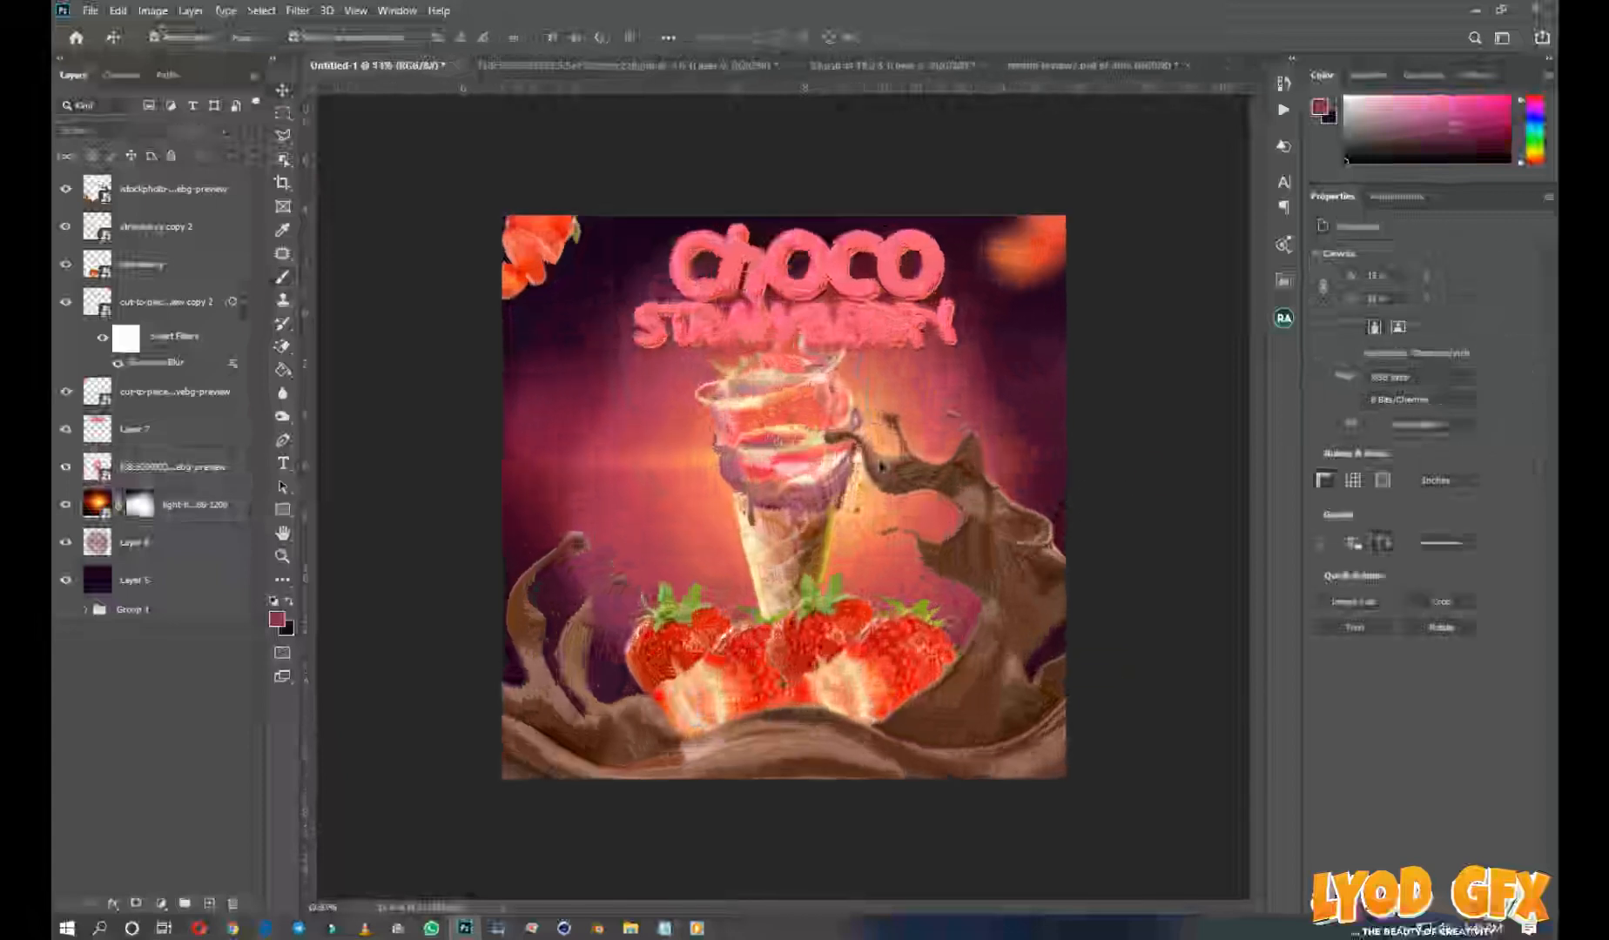
{"action": "scroll", "coordinate": [781, 496], "scroll_direction": "down", "scroll_amount": 1}
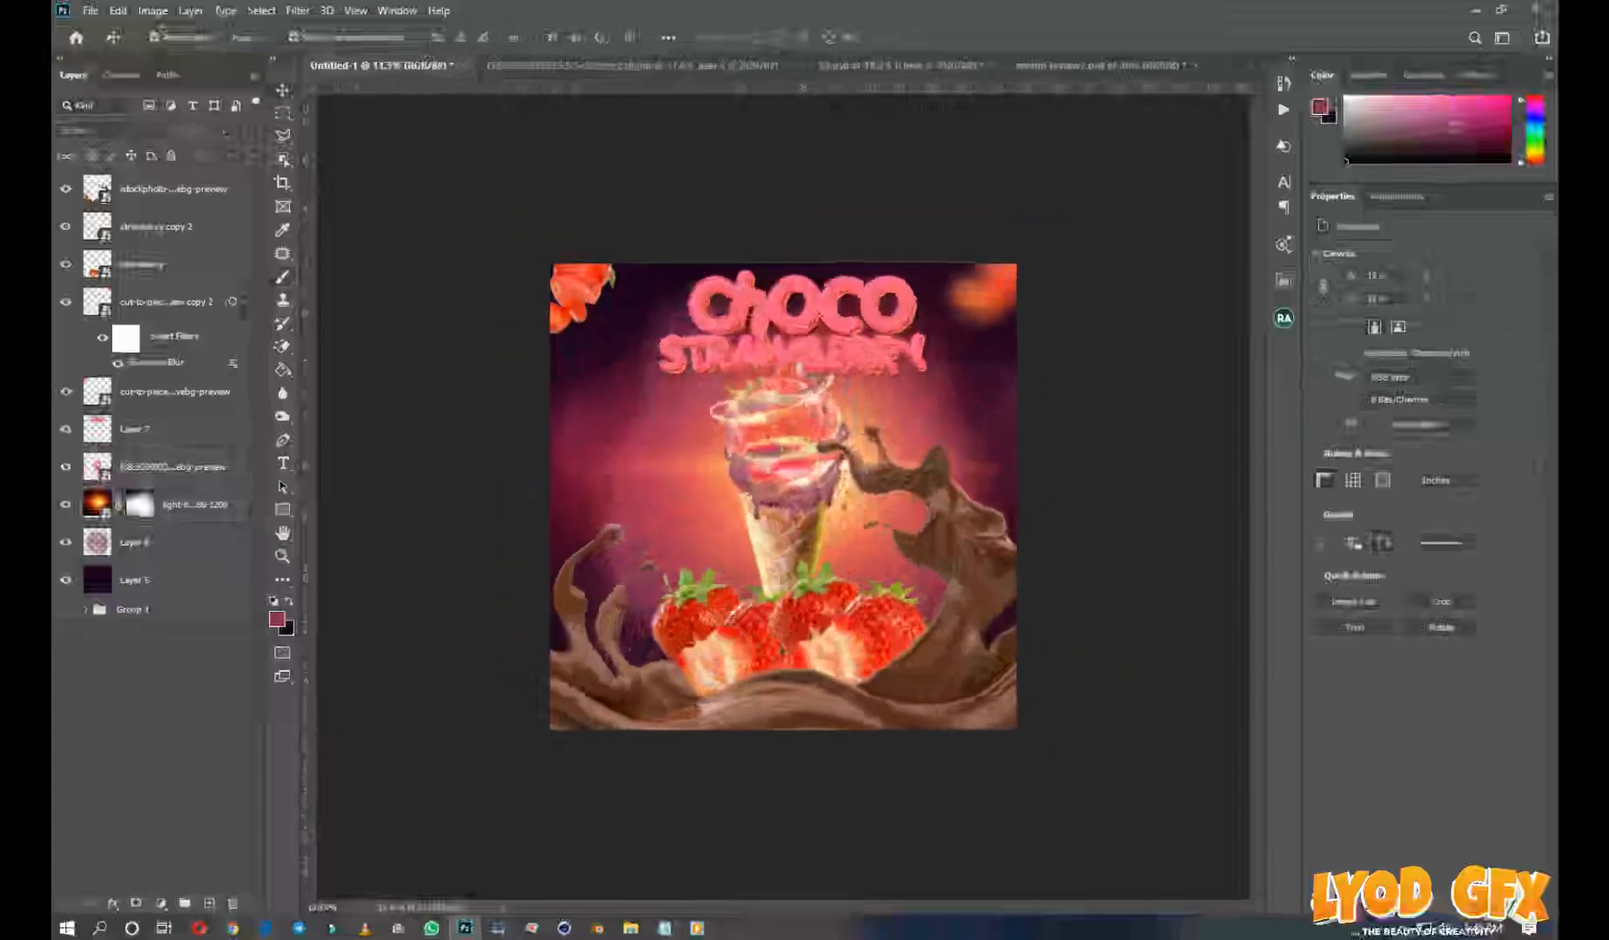
{"action": "scroll", "coordinate": [794, 374], "scroll_direction": "down", "scroll_amount": 1}
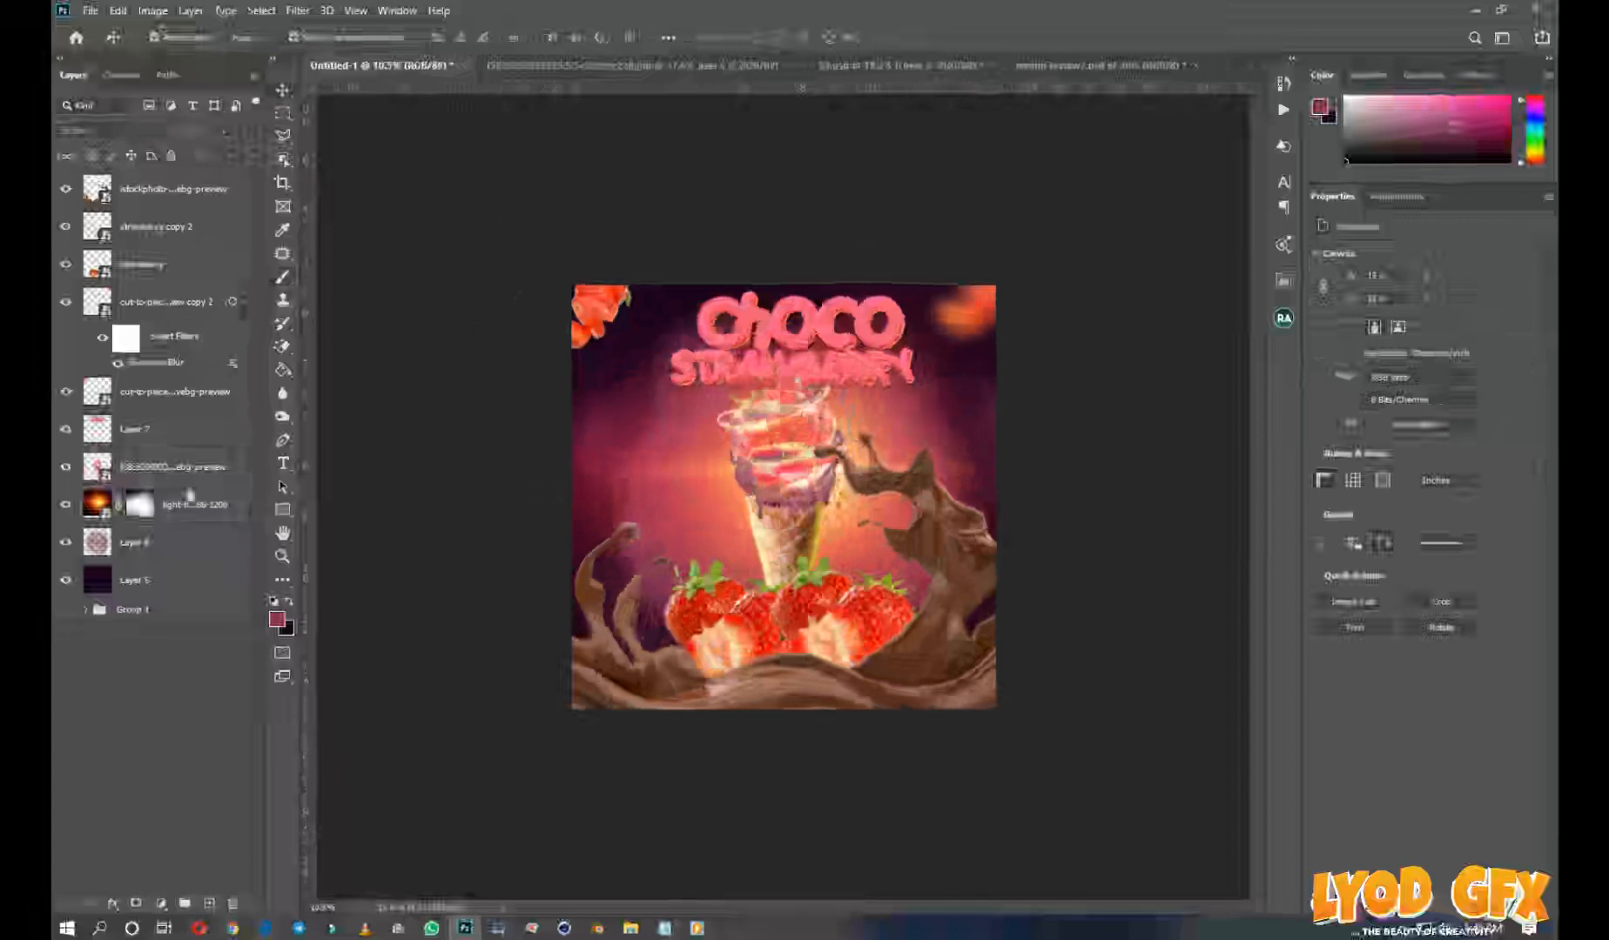
{"action": "left_click", "coordinate": [210, 905]}
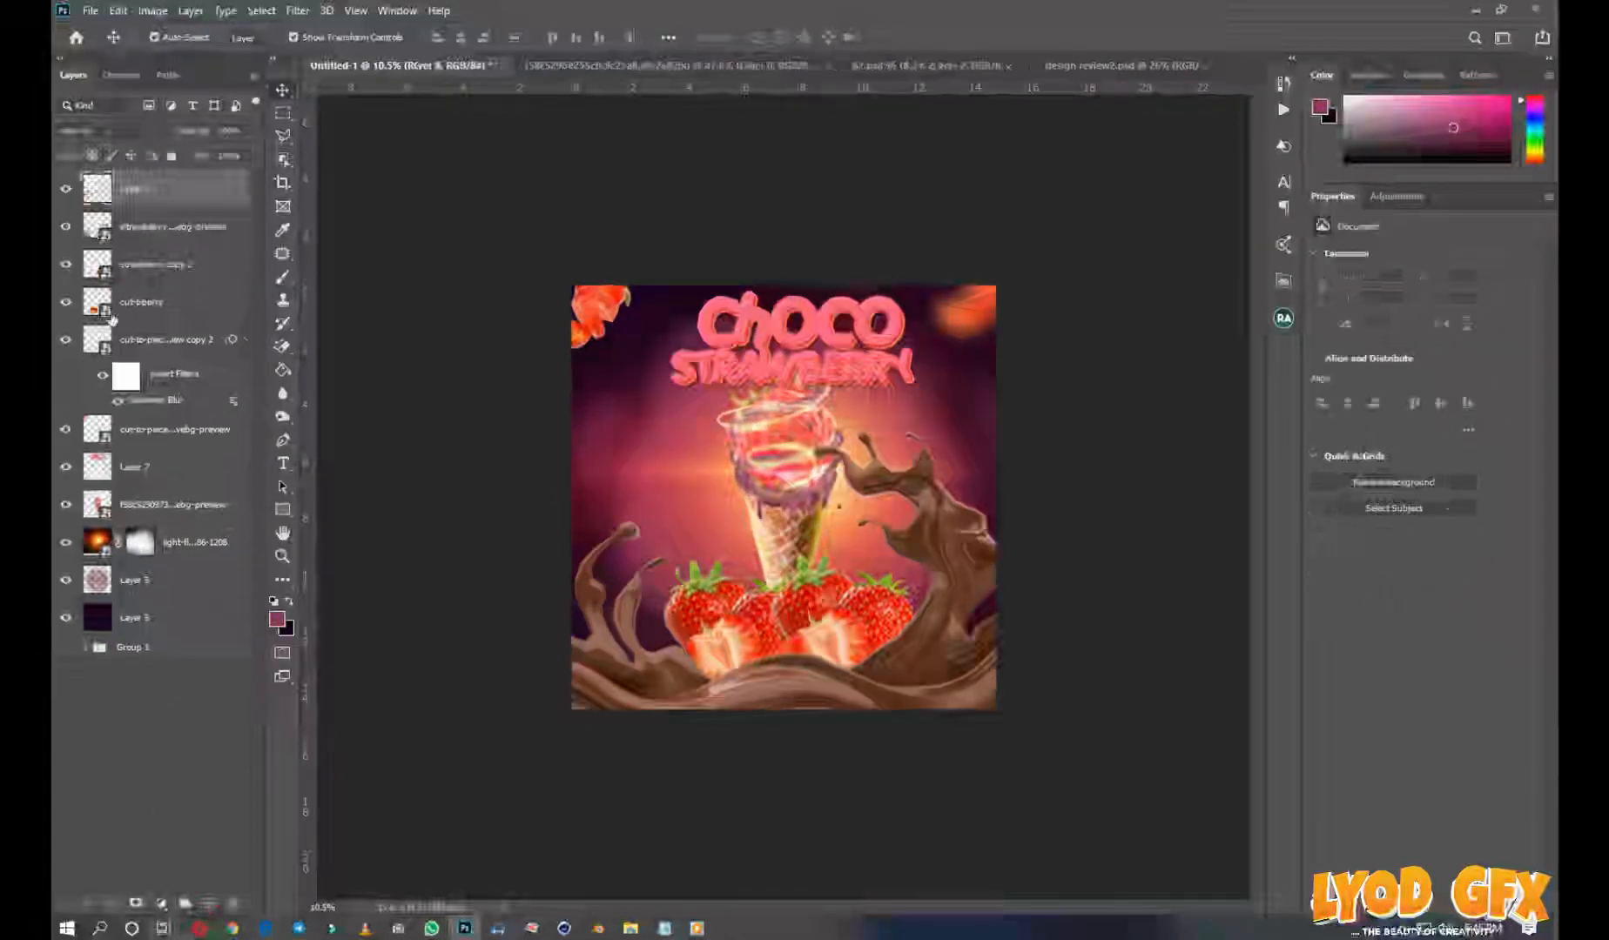
{"action": "left_click", "coordinate": [109, 905]}
{"action": "left_click", "coordinate": [225, 687]}
Add a Levels adjustment layer on top of the flyer and raise the black input slightly
{"action": "left_click", "coordinate": [164, 905]}
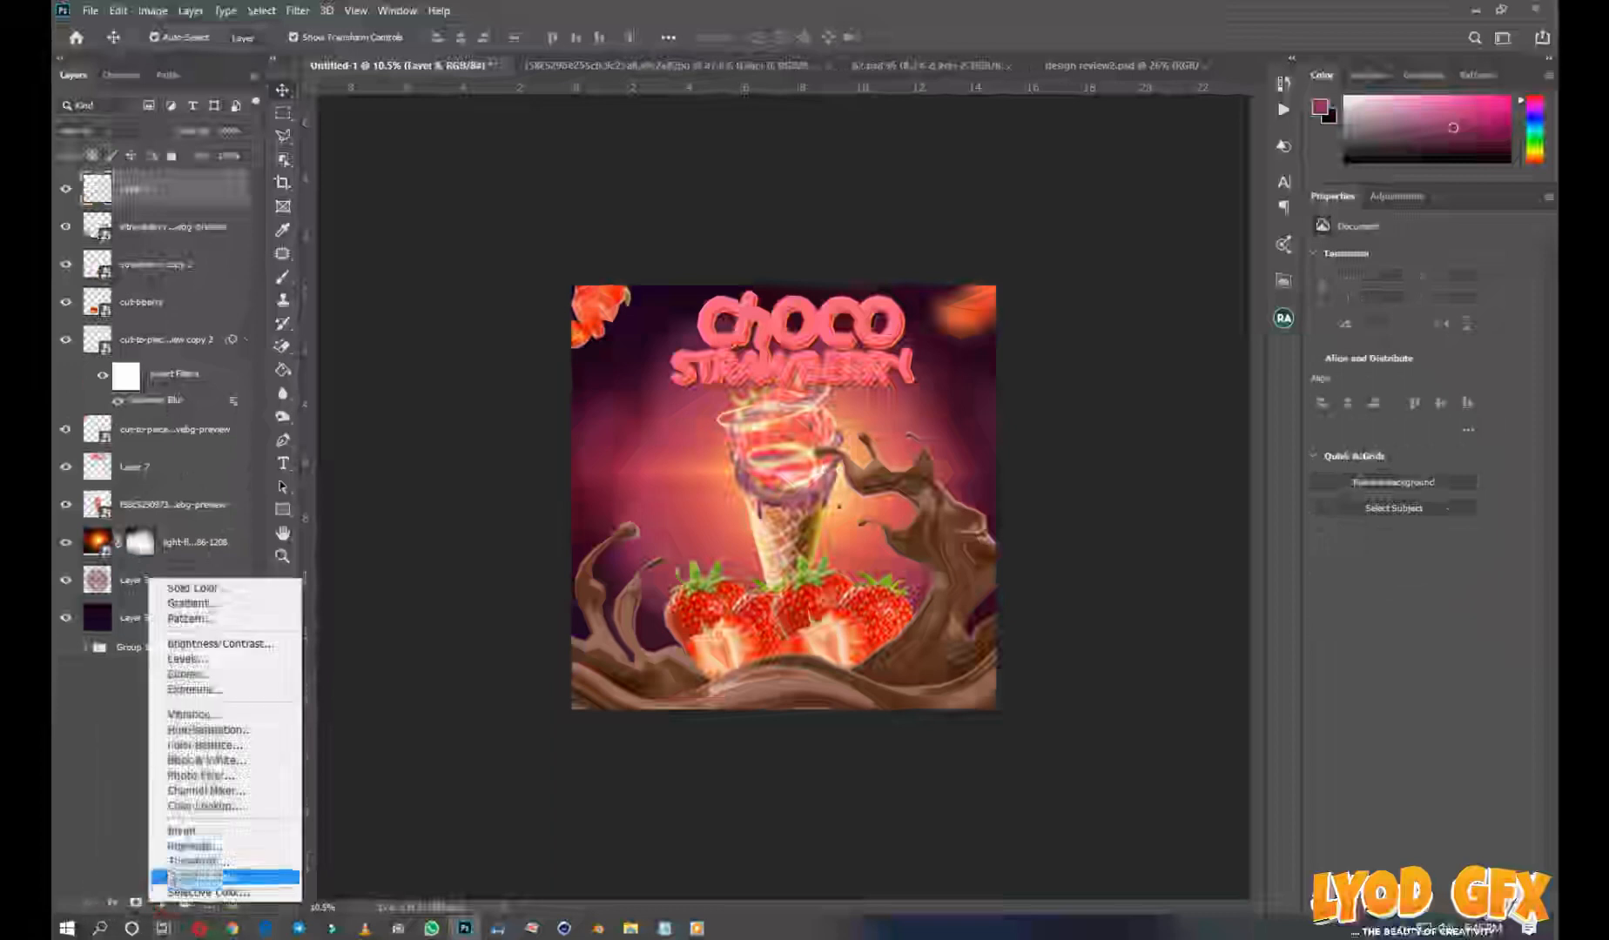
{"action": "left_click", "coordinate": [226, 659]}
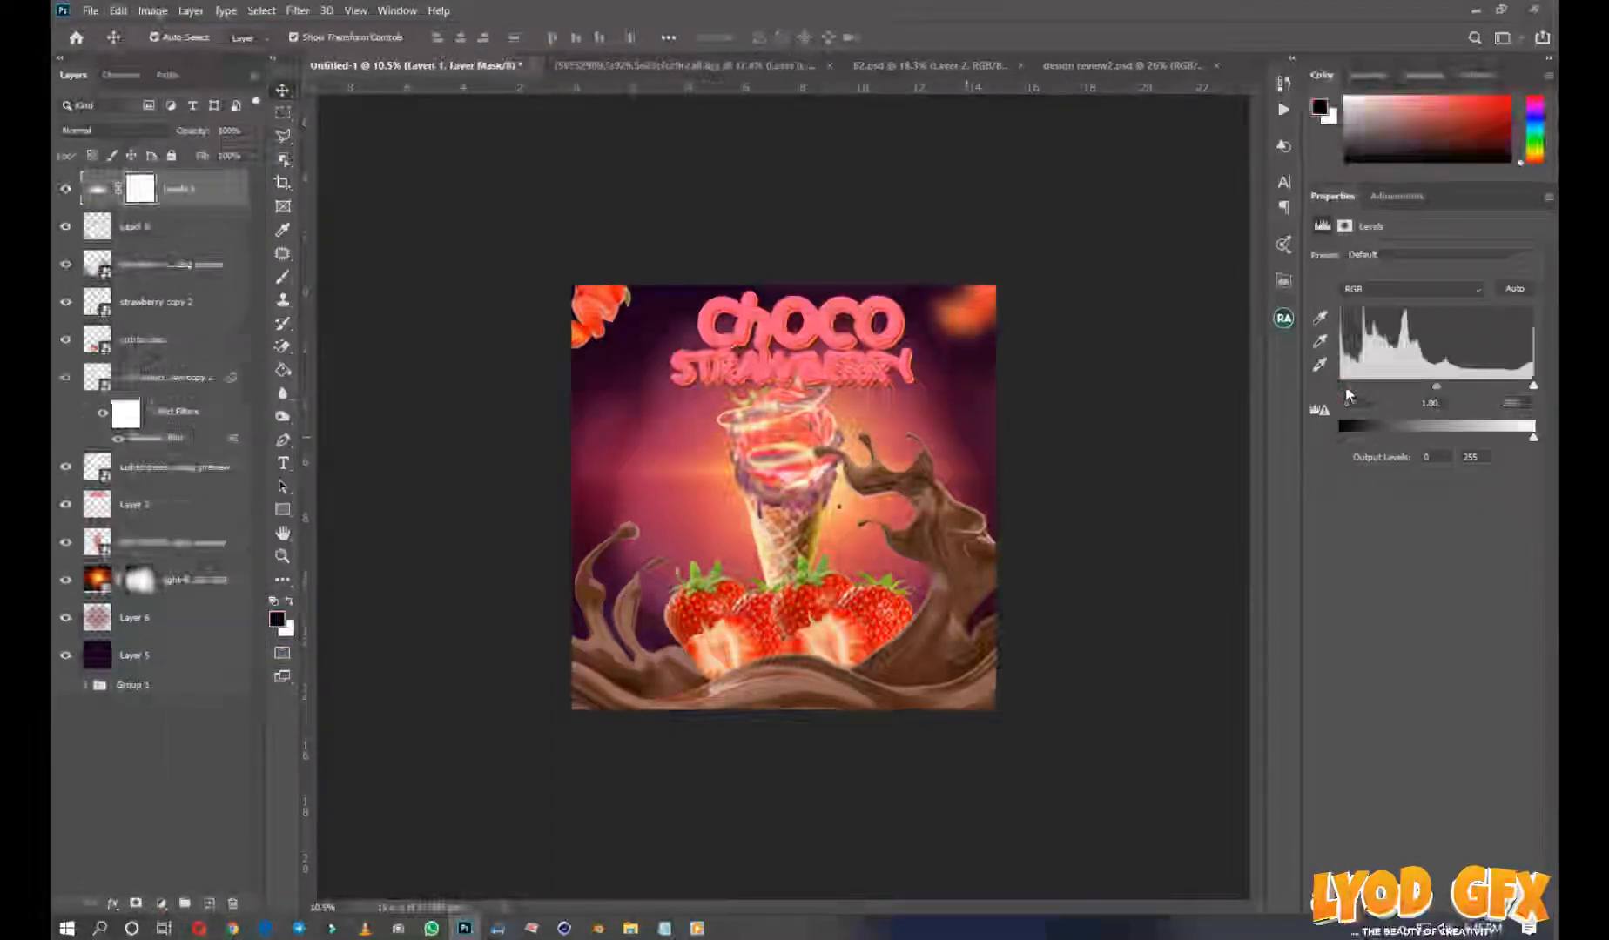
{"action": "left_click_drag", "start_coordinate": [1346, 390], "coordinate": [1350, 390]}
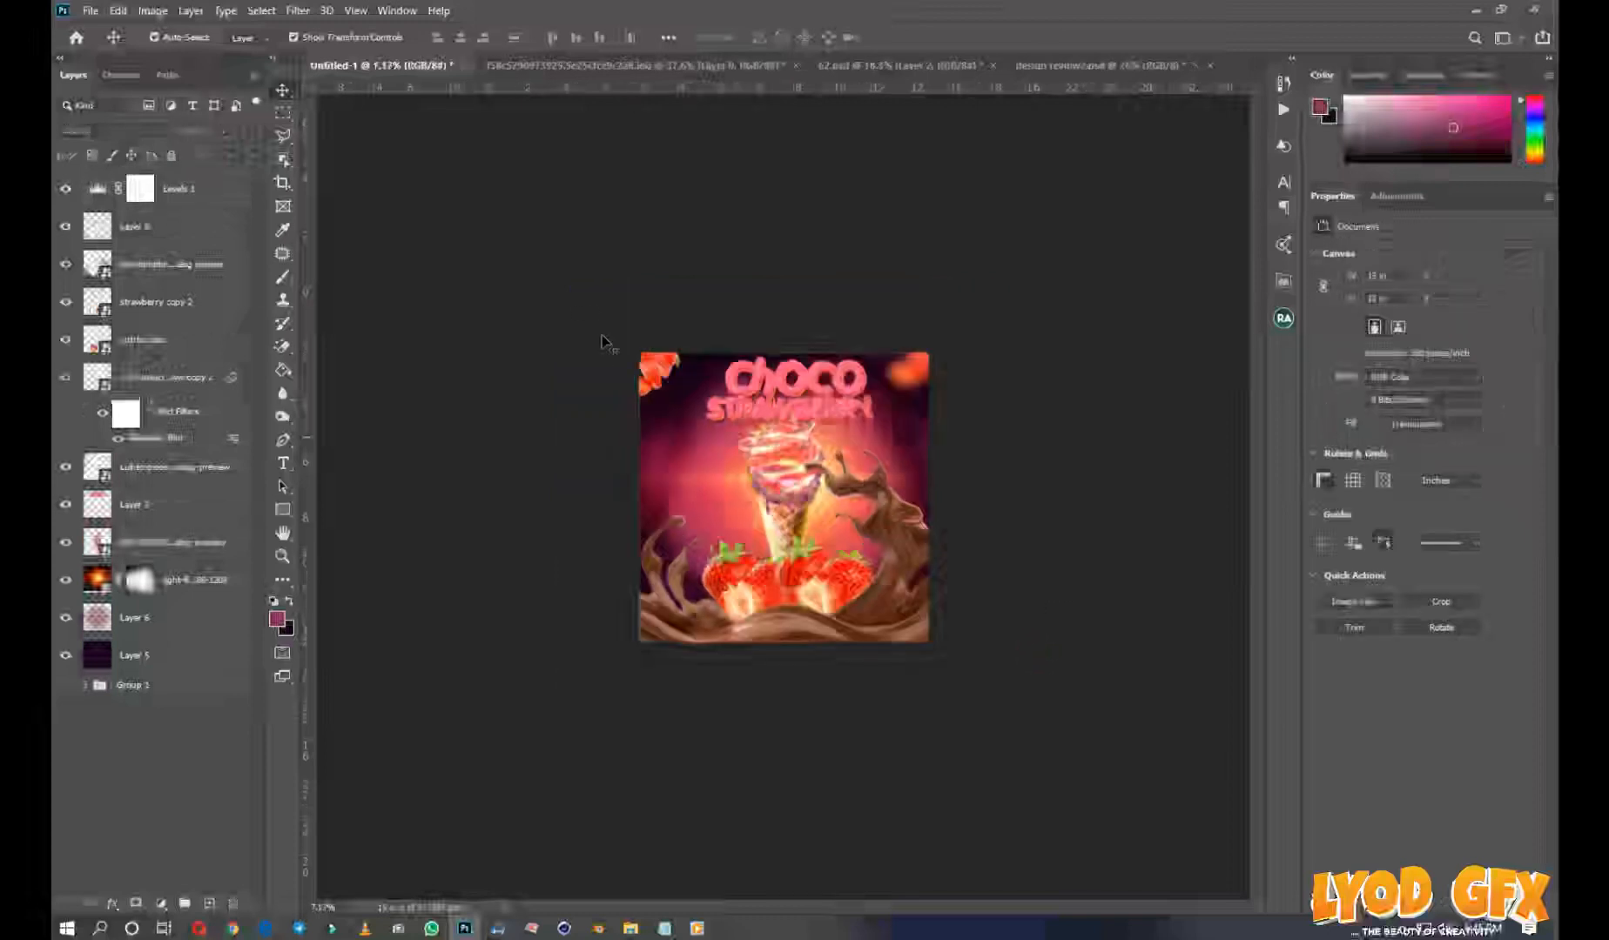
Select all the flyer's artwork layers together, from the background up to the chocolate splash
{"action": "left_click_drag", "start_coordinate": [1145, 771], "coordinate": [1144, 769]}
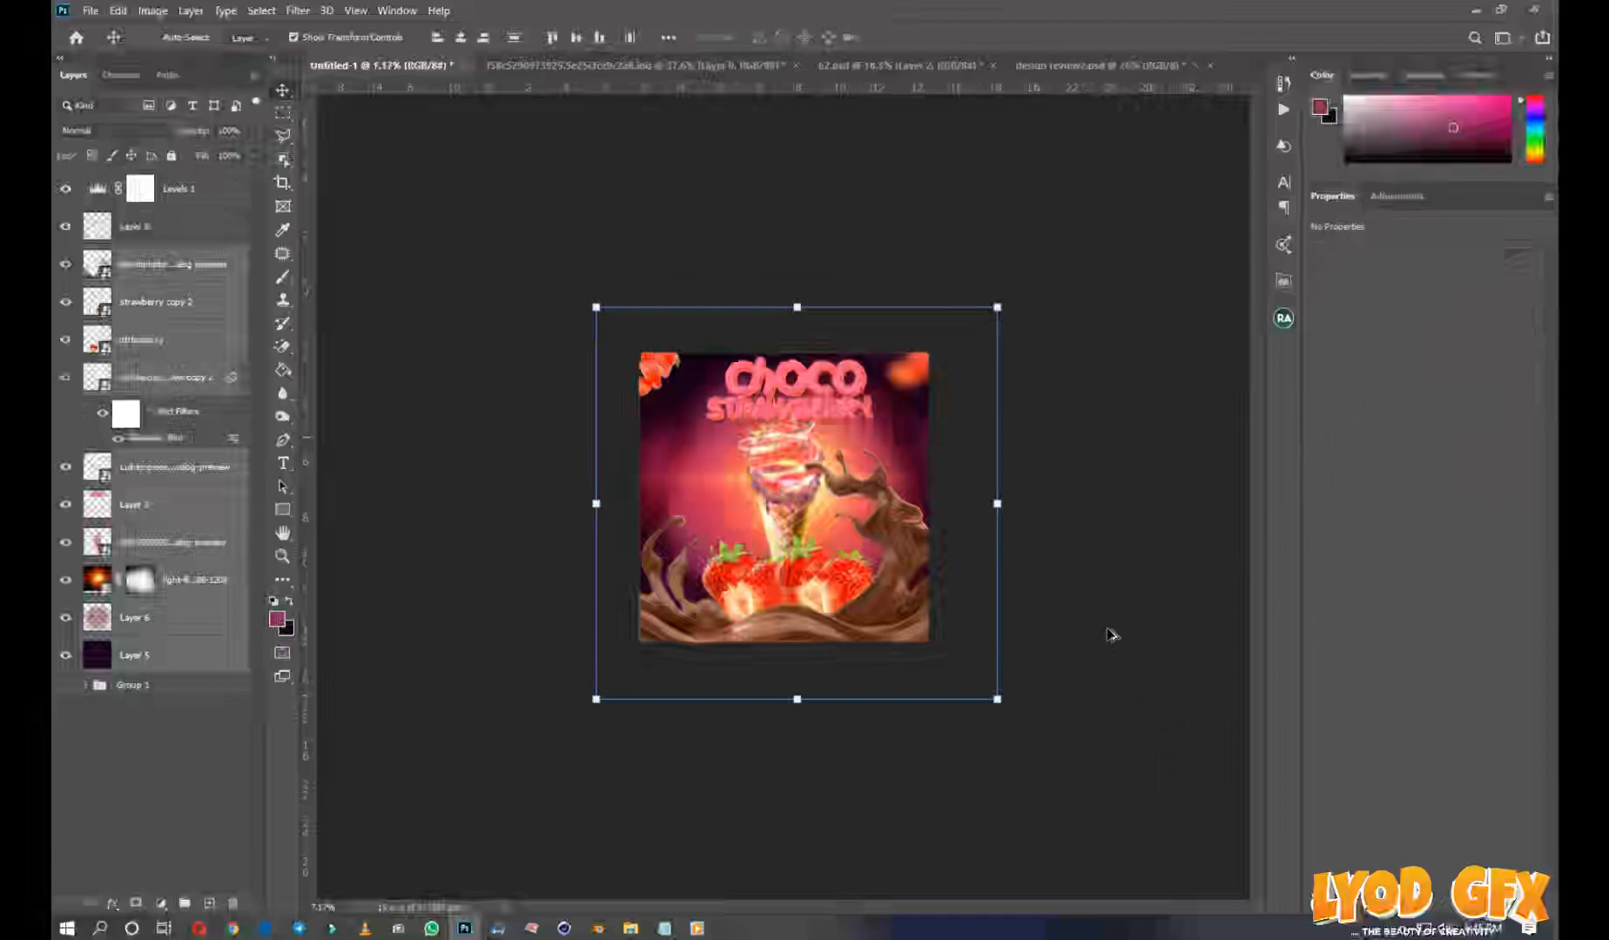